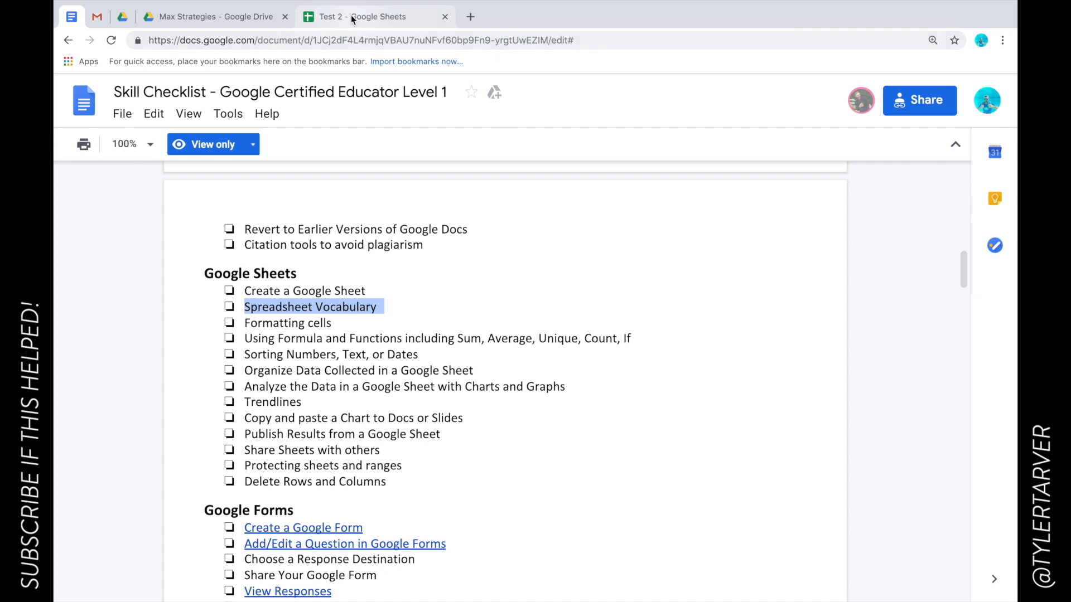
# - Switch to the Test 2 spreadsheet and look over the vocabulary terms listed in A1:A10
pyautogui.click(375, 17)
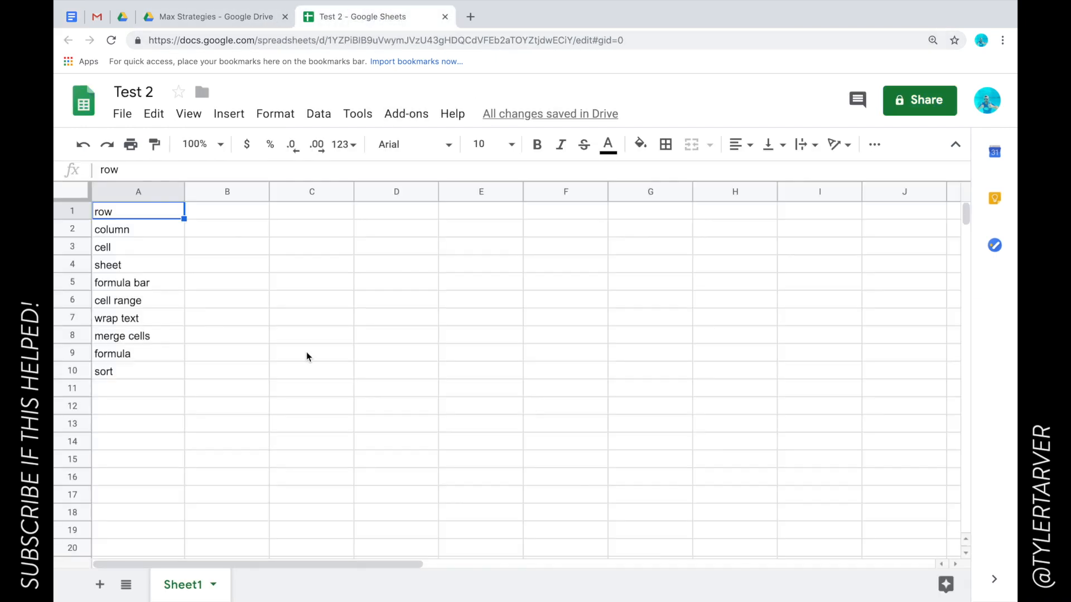
pyautogui.click(234, 285)
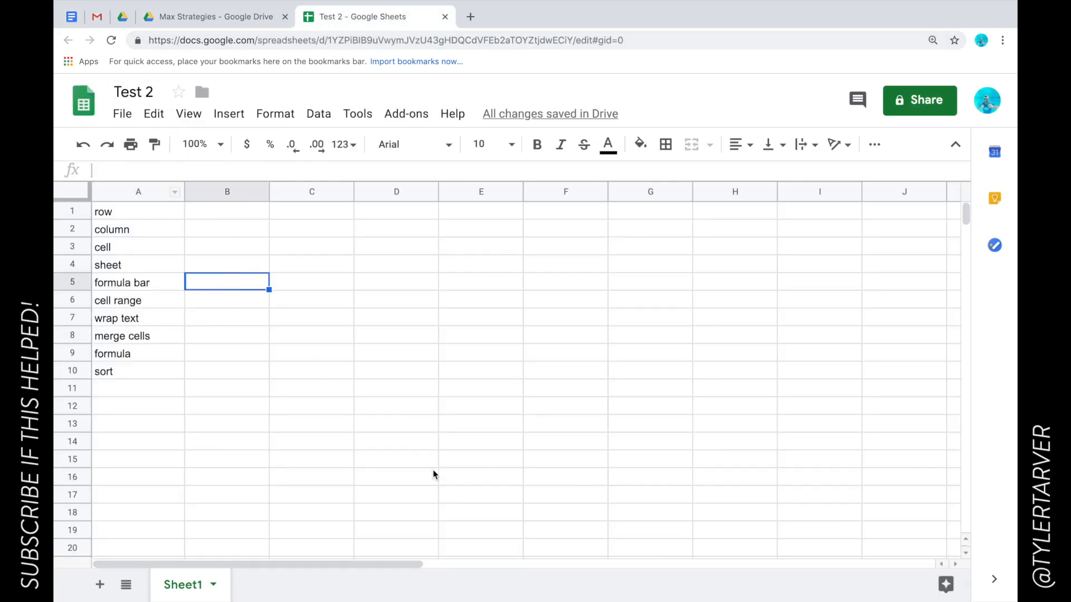
pyautogui.click(218, 334)
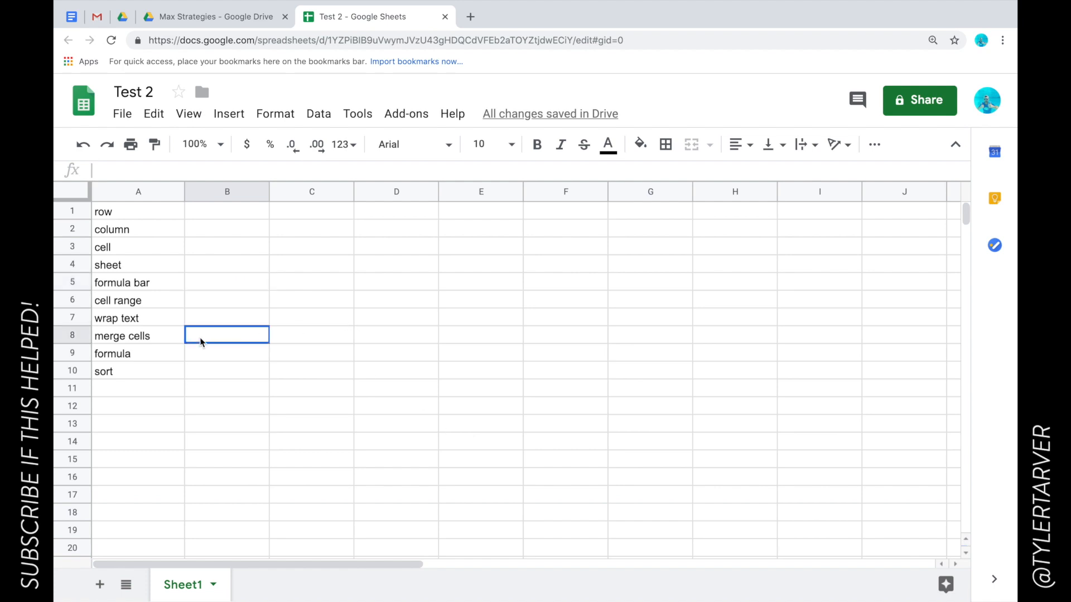
pyautogui.click(140, 389)
pyautogui.click(179, 333)
pyautogui.click(174, 252)
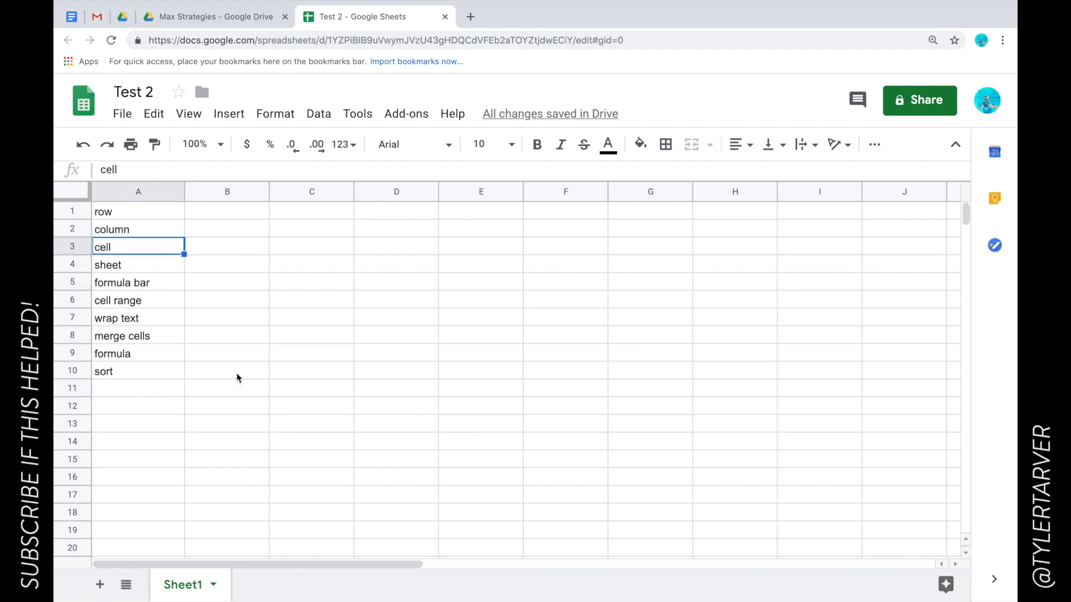
pyautogui.click(173, 300)
pyautogui.click(167, 283)
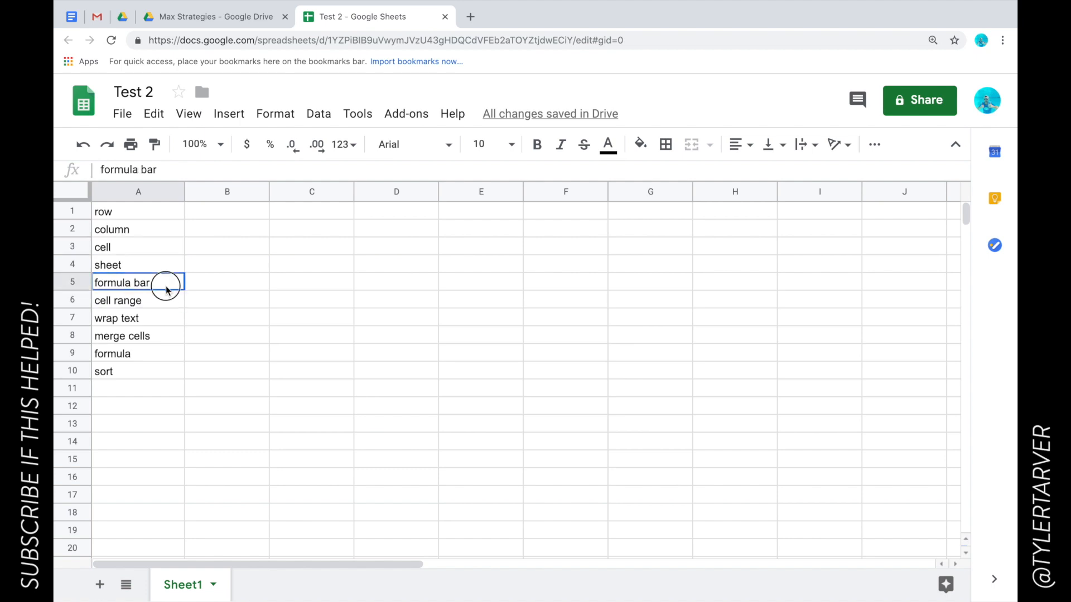
pyautogui.click(169, 266)
pyautogui.click(171, 251)
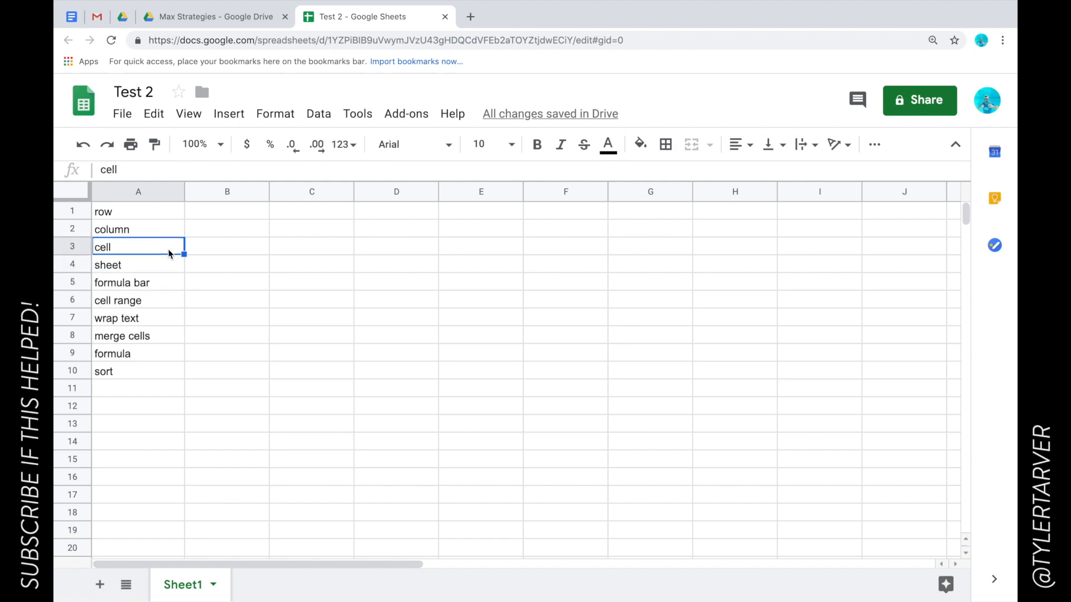
pyautogui.click(151, 217)
pyautogui.moveTo(151, 217); pyautogui.dragTo(137, 375)
pyautogui.click(136, 394)
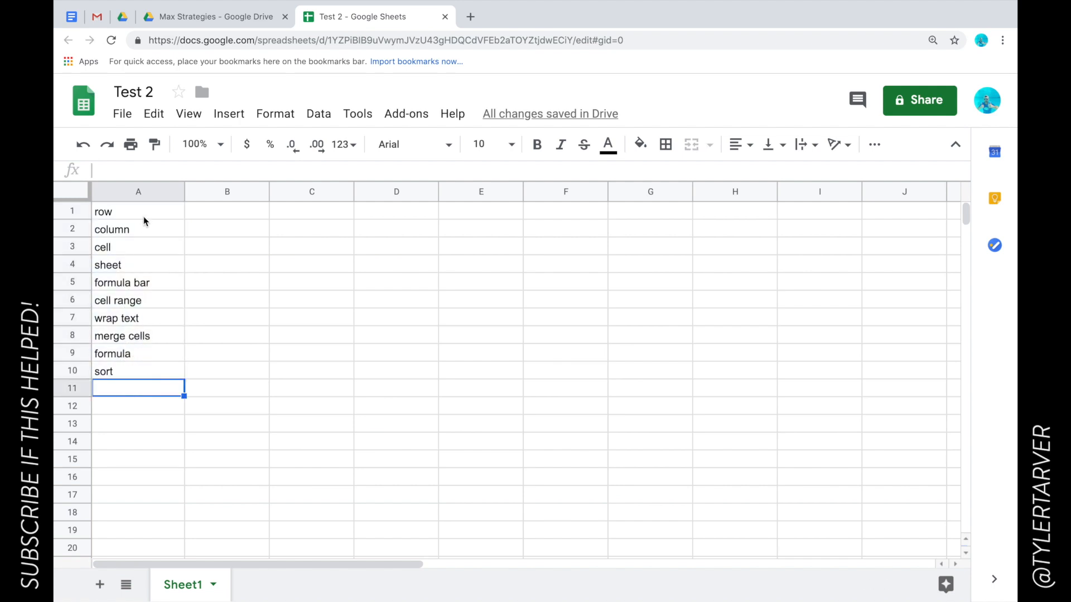
pyautogui.click(132, 217)
pyautogui.click(206, 216)
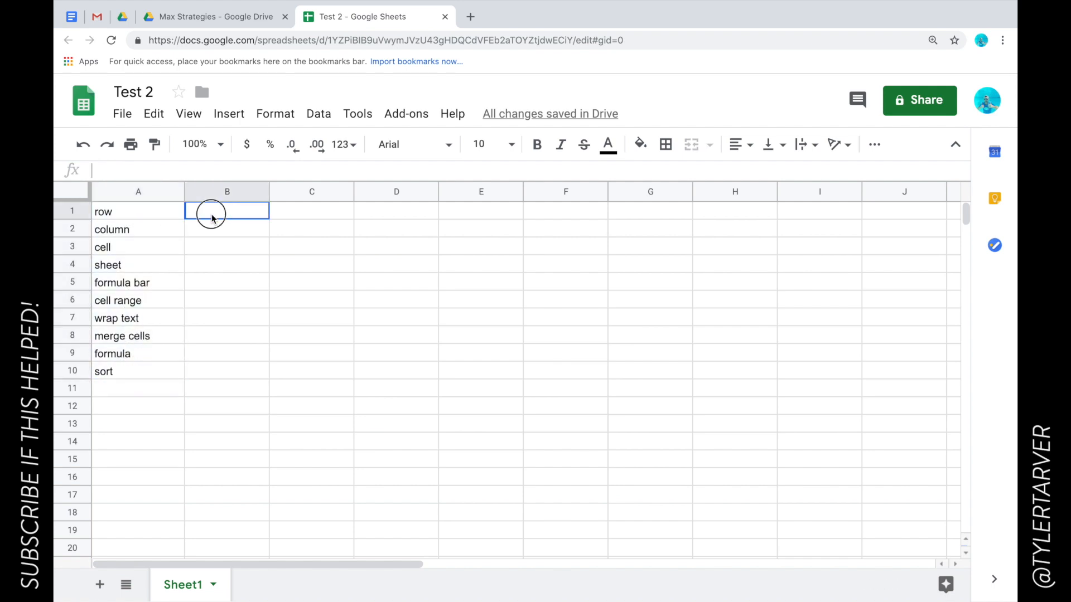
pyautogui.click(148, 218)
pyautogui.click(177, 285)
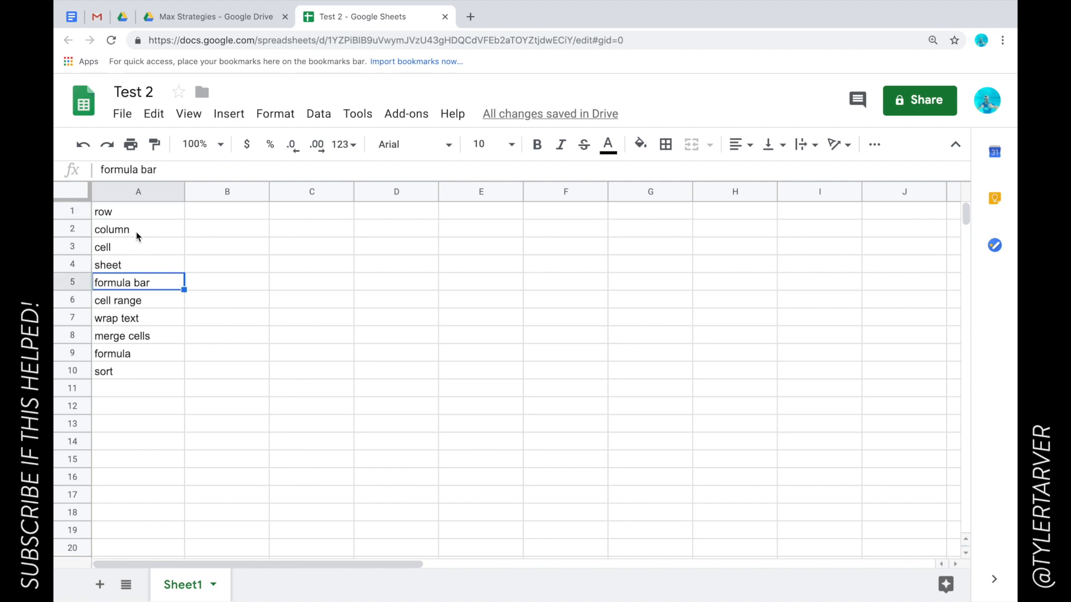
pyautogui.click(139, 217)
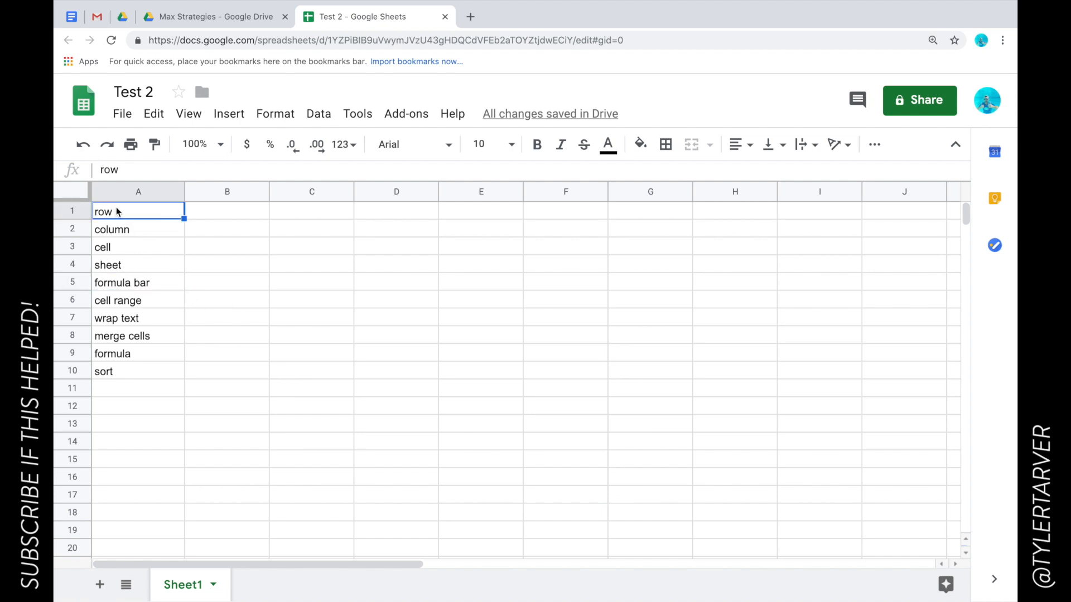
# - Highlight cells across rows 1 and 4, and select the entire rows 1, 6, 10 and 16 one at a time
pyautogui.moveTo(148, 212); pyautogui.dragTo(586, 219)
pyautogui.click(136, 282)
pyautogui.moveTo(134, 264); pyautogui.dragTo(492, 259)
pyautogui.click(139, 210)
pyautogui.click(75, 211)
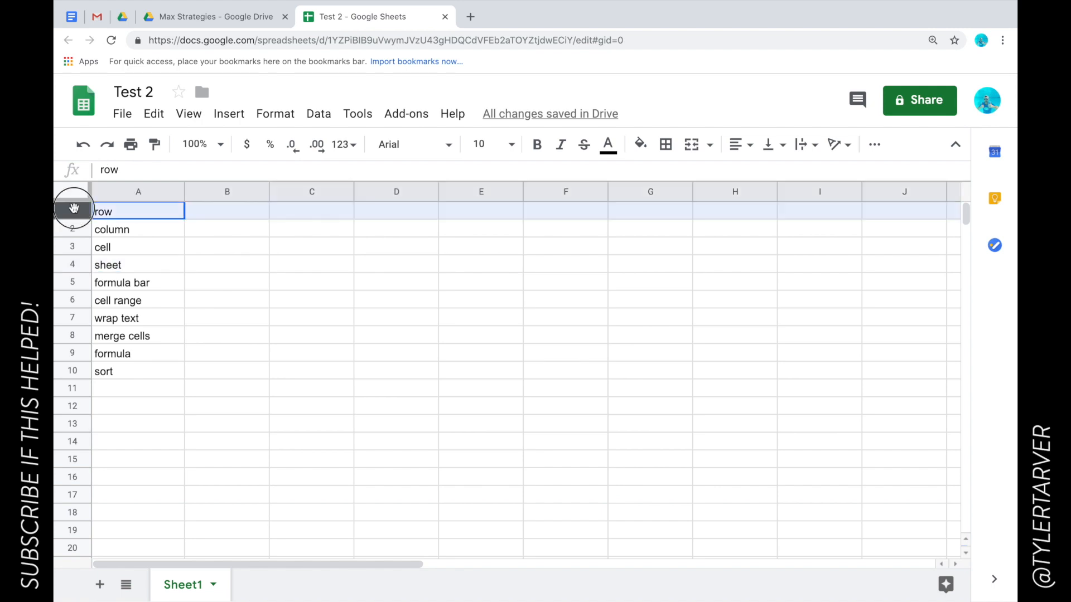
pyautogui.click(72, 300)
pyautogui.click(72, 371)
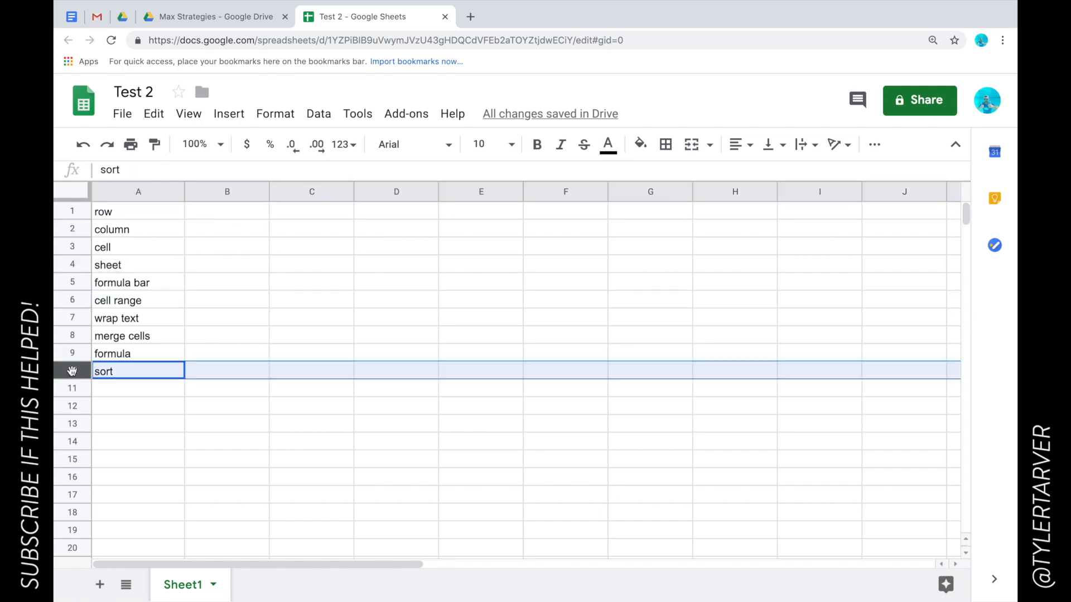
pyautogui.click(73, 477)
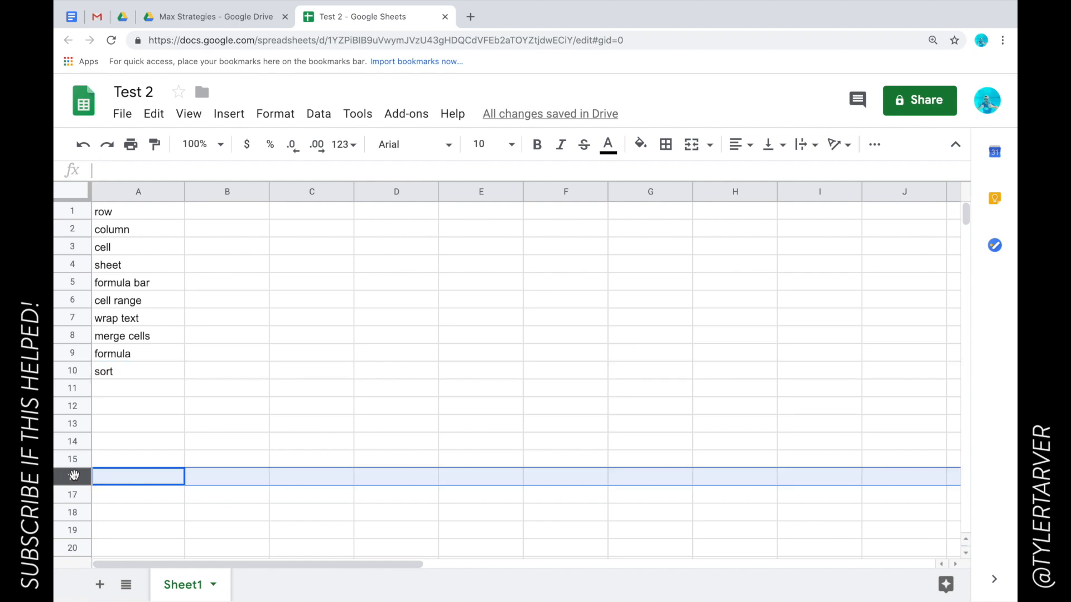
# - Fill the entire row 1 with light green
pyautogui.click(88, 212)
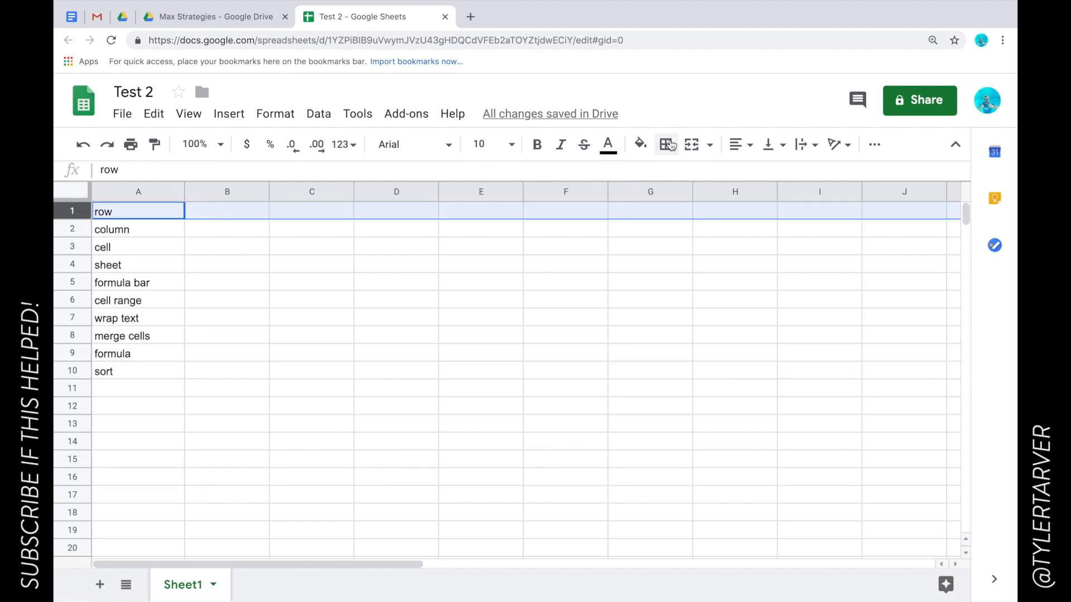
pyautogui.click(641, 146)
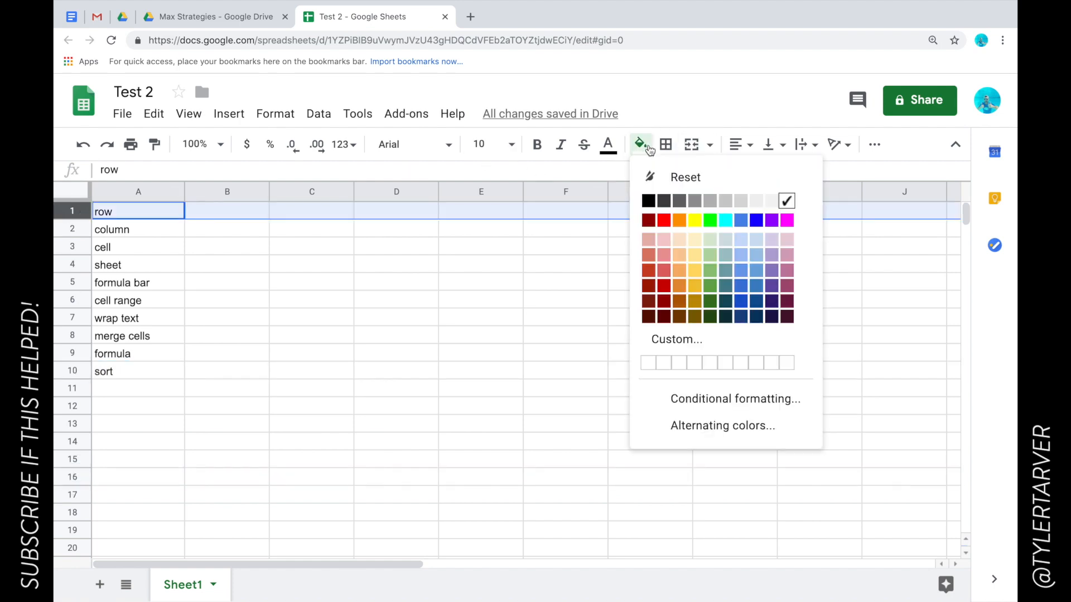
pyautogui.click(720, 240)
pyautogui.click(341, 267)
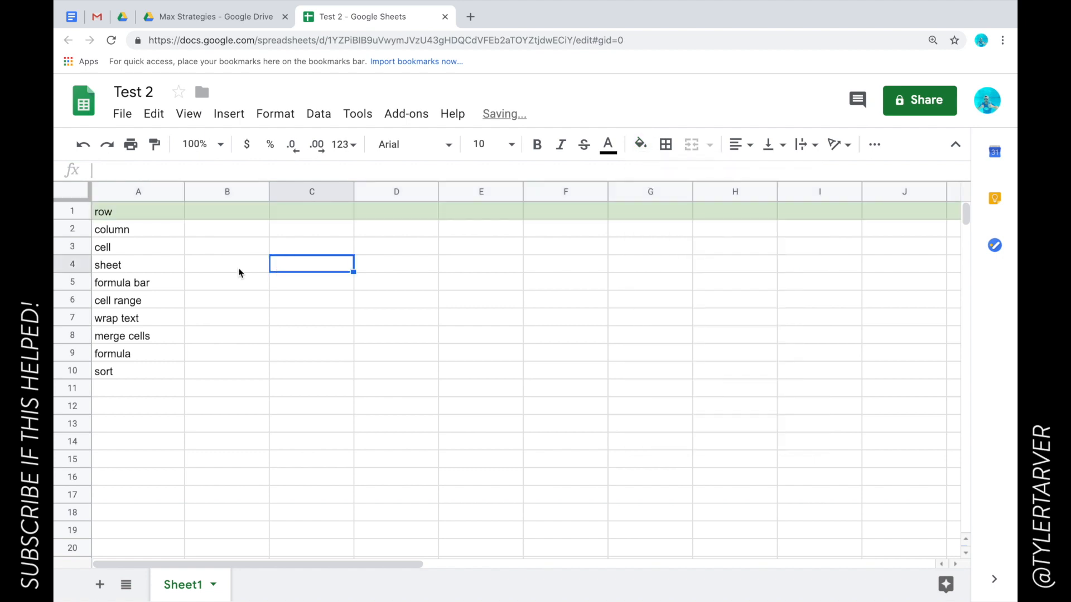
# - Go to the "column" term in A2 and select the entire columns A through E one at a time
pyautogui.click(136, 234)
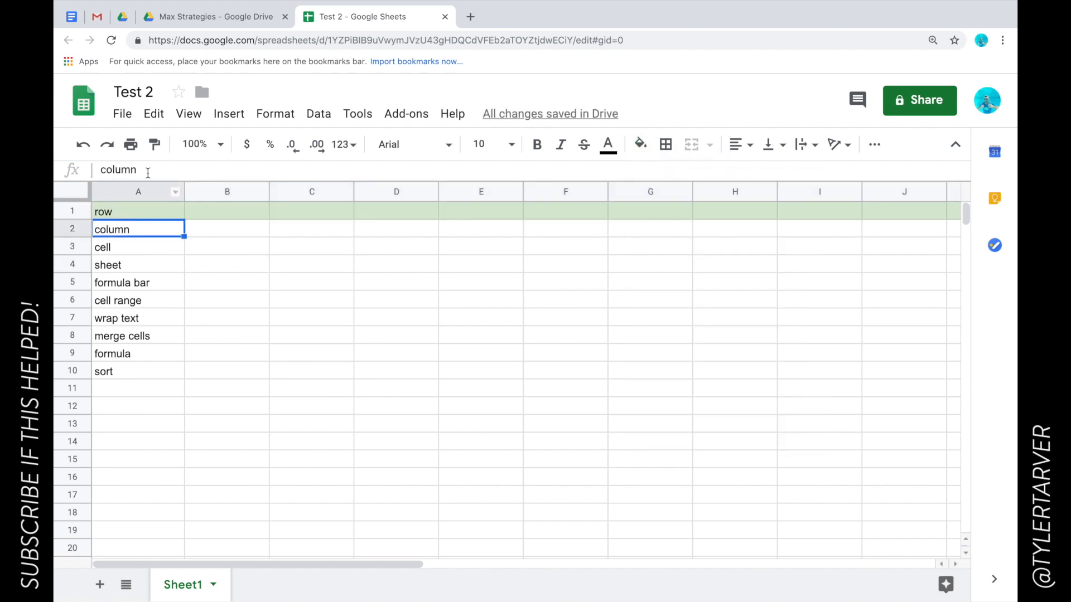
pyautogui.click(138, 191)
pyautogui.click(223, 192)
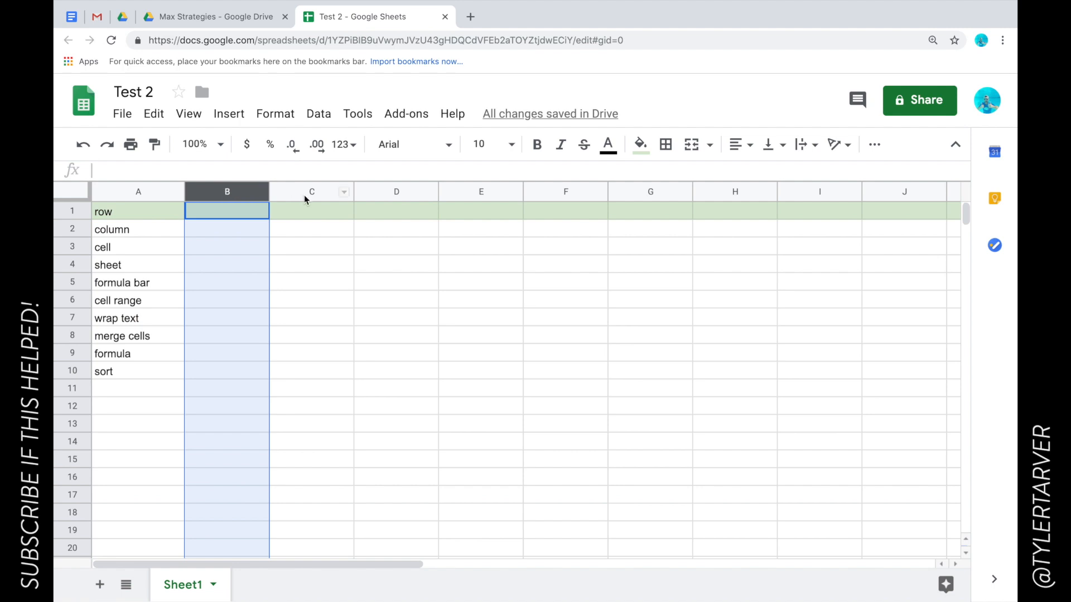
pyautogui.click(306, 196)
pyautogui.click(383, 195)
pyautogui.click(478, 195)
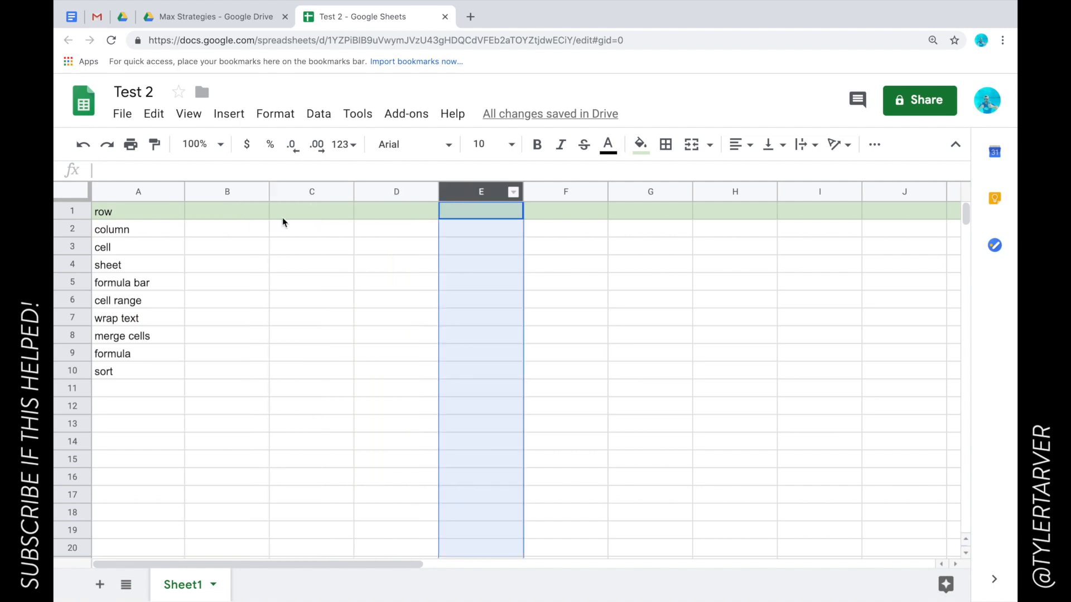
# - Compare rows with columns by selecting rows 1 and 2 and columns A, B and C in turn
pyautogui.click(72, 211)
pyautogui.click(72, 229)
pyautogui.moveTo(72, 228); pyautogui.dragTo(140, 192)
pyautogui.click(139, 191)
pyautogui.click(223, 192)
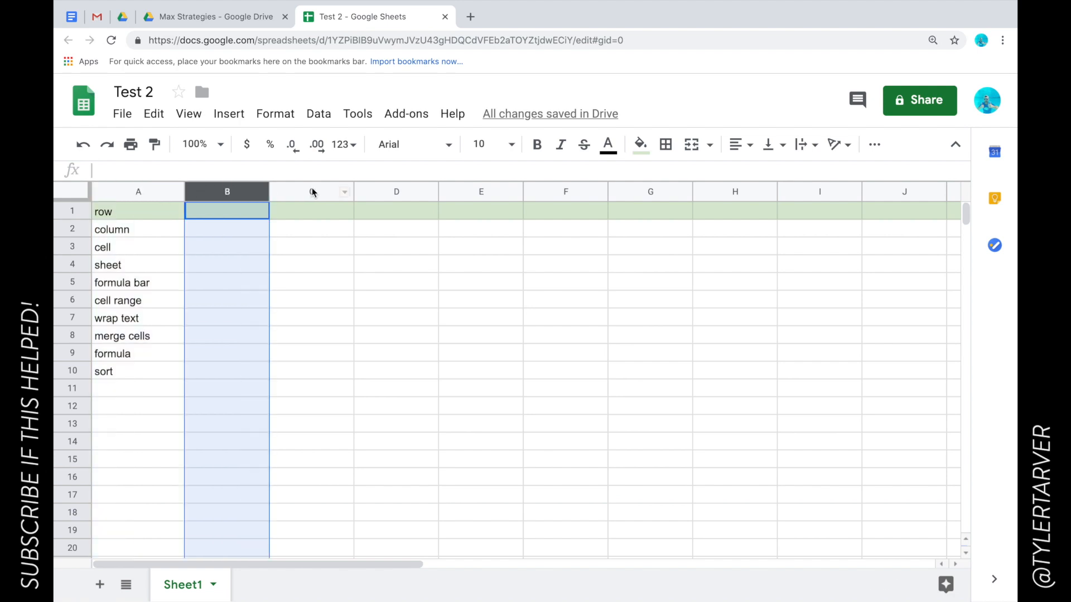
pyautogui.click(312, 192)
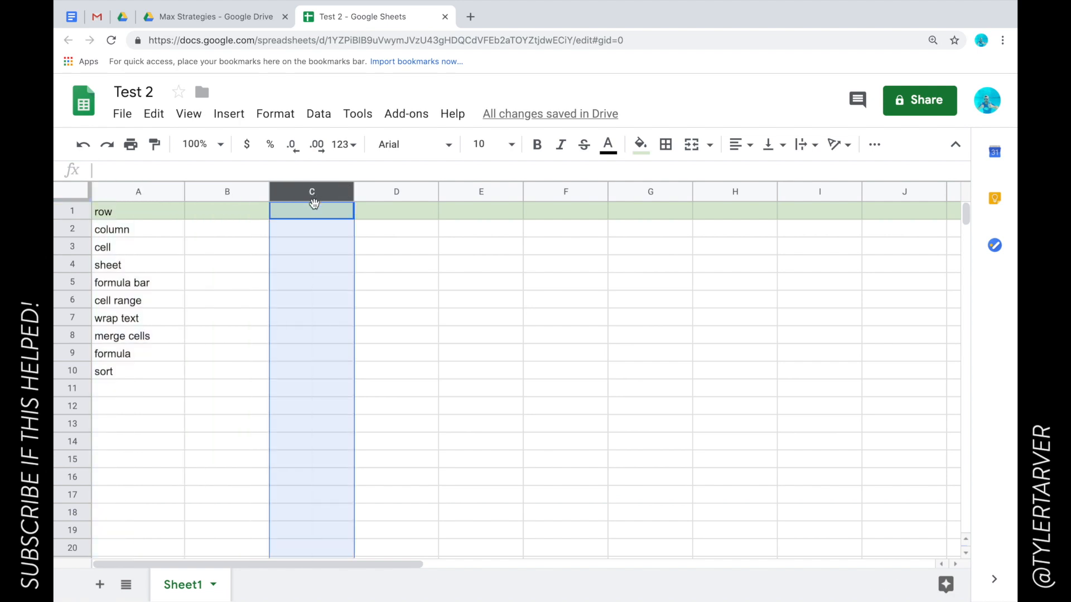
# - Clear the term "column" from A2 and enter "column" in C2 instead
pyautogui.click(151, 237)
pyautogui.press('Delete')
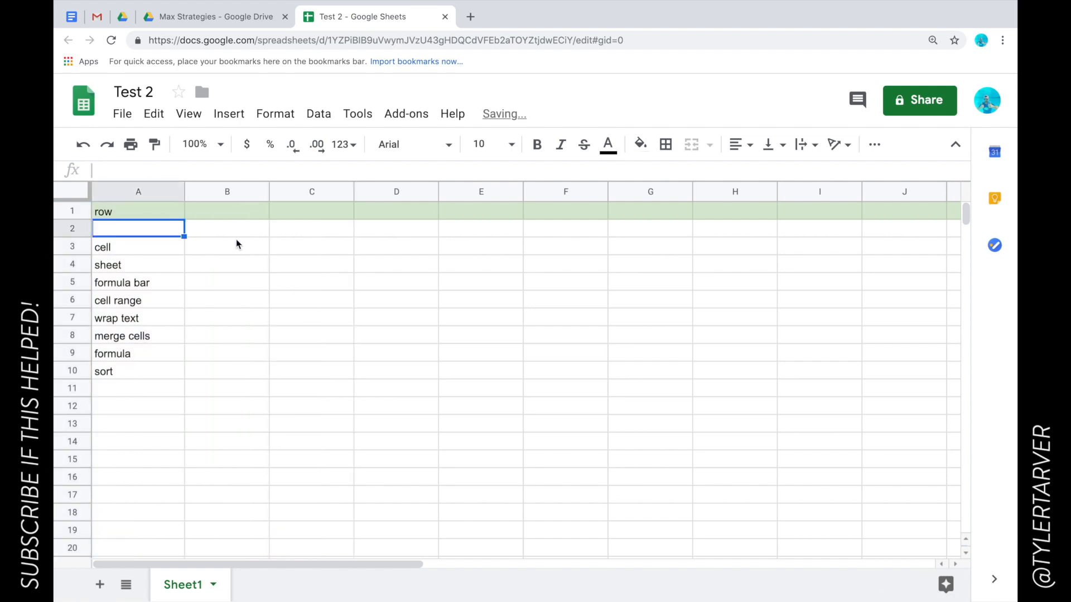
pyautogui.click(296, 237)
pyautogui.write('column')
# - Fill the entire column C with light yellow
pyautogui.click(318, 190)
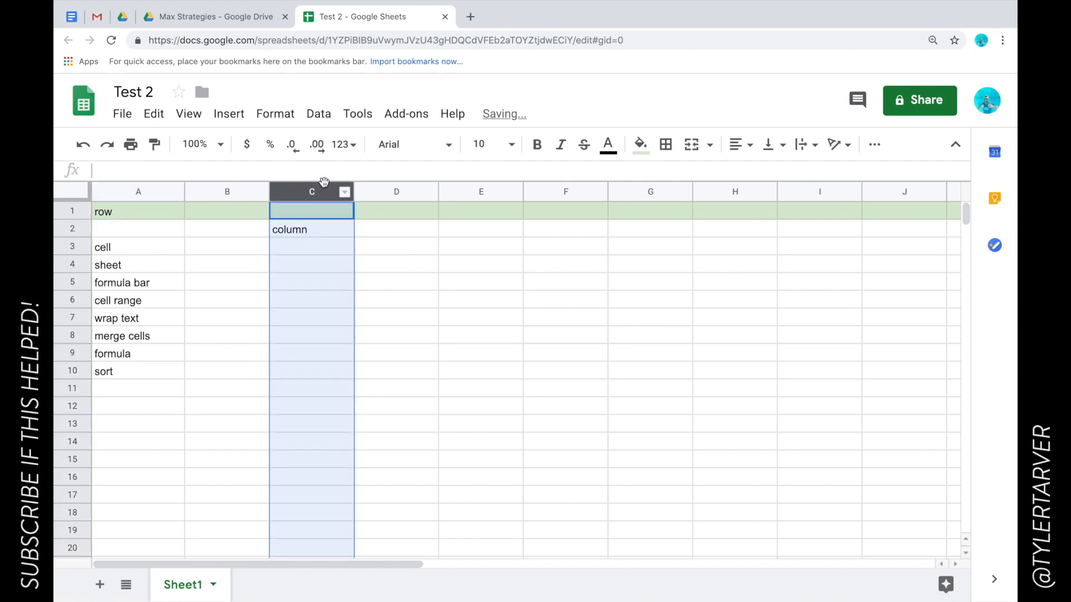
pyautogui.click(641, 145)
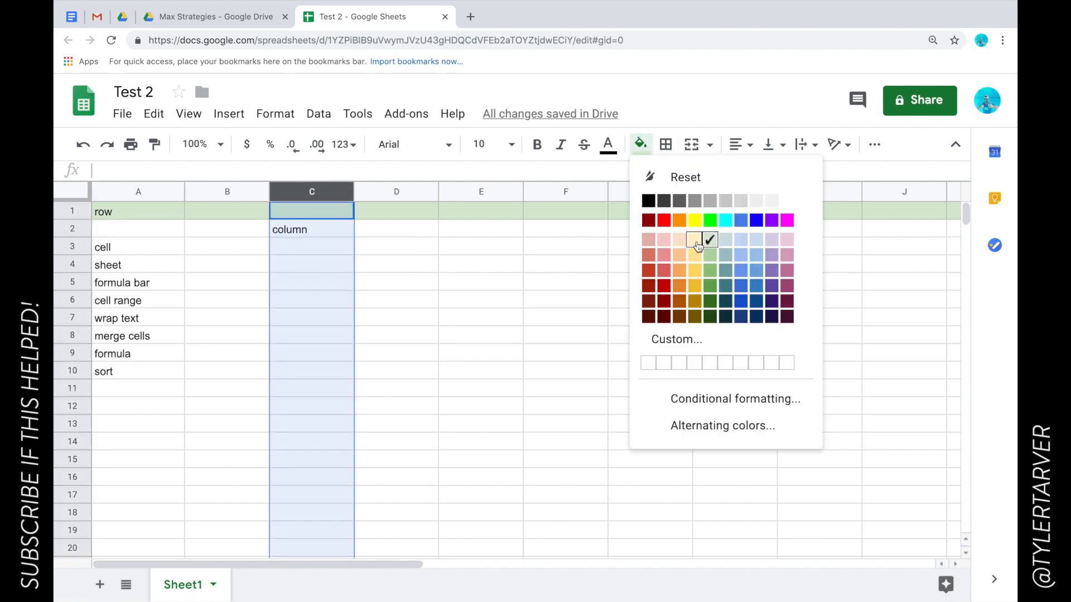
pyautogui.click(698, 246)
pyautogui.click(169, 272)
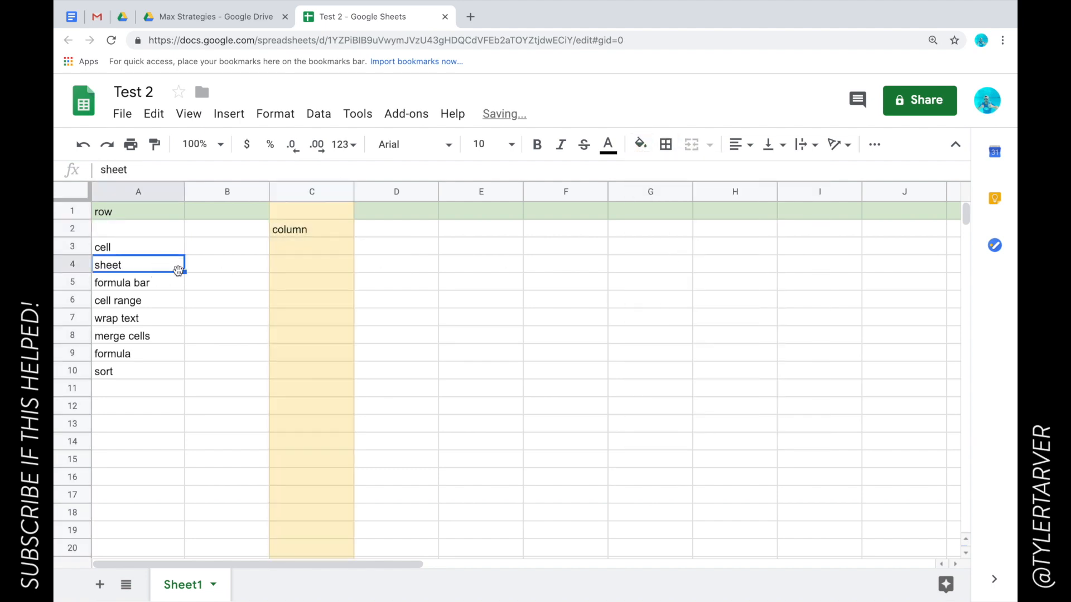
# - Illustrate the "cell" term in A3 by selecting individual cells across columns B to F, including D5, F4 and B5
pyautogui.click(112, 249)
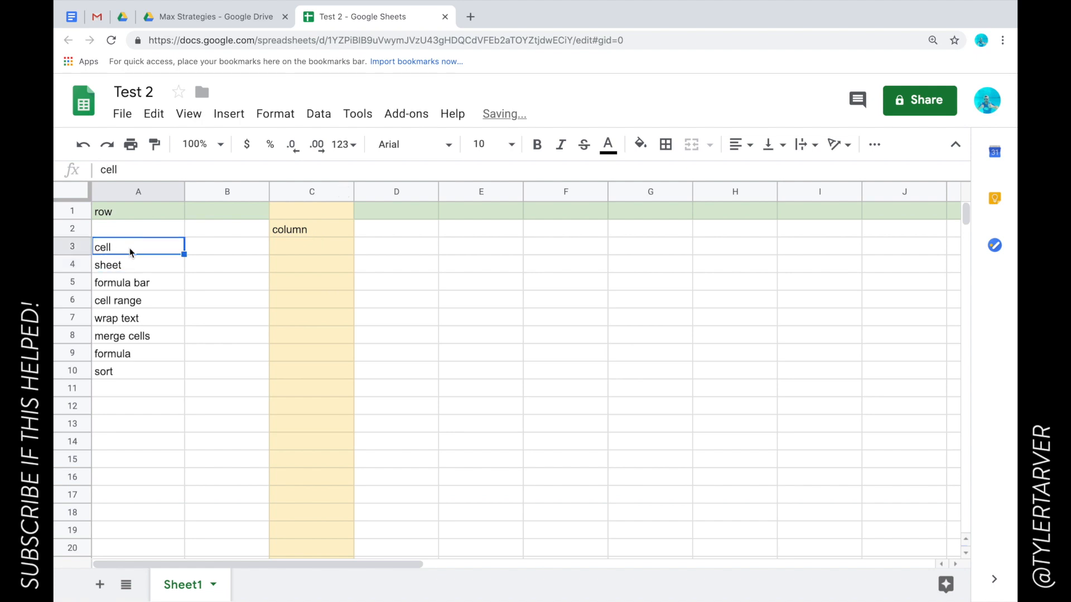
pyautogui.click(199, 267)
pyautogui.click(225, 318)
pyautogui.click(373, 356)
pyautogui.click(385, 277)
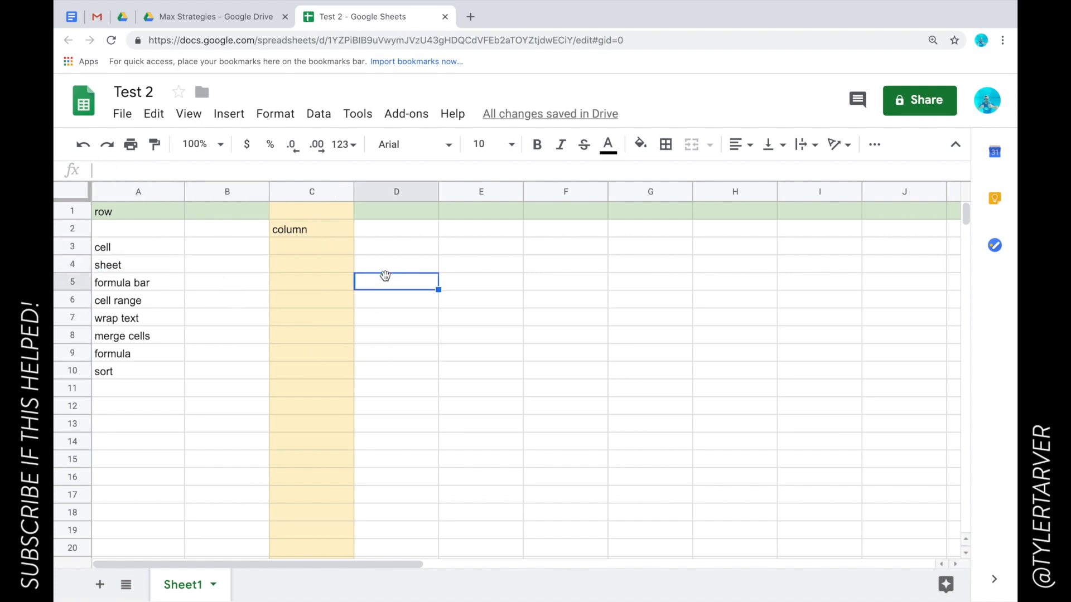
pyautogui.click(478, 282)
pyautogui.click(497, 360)
pyautogui.click(560, 362)
pyautogui.click(556, 271)
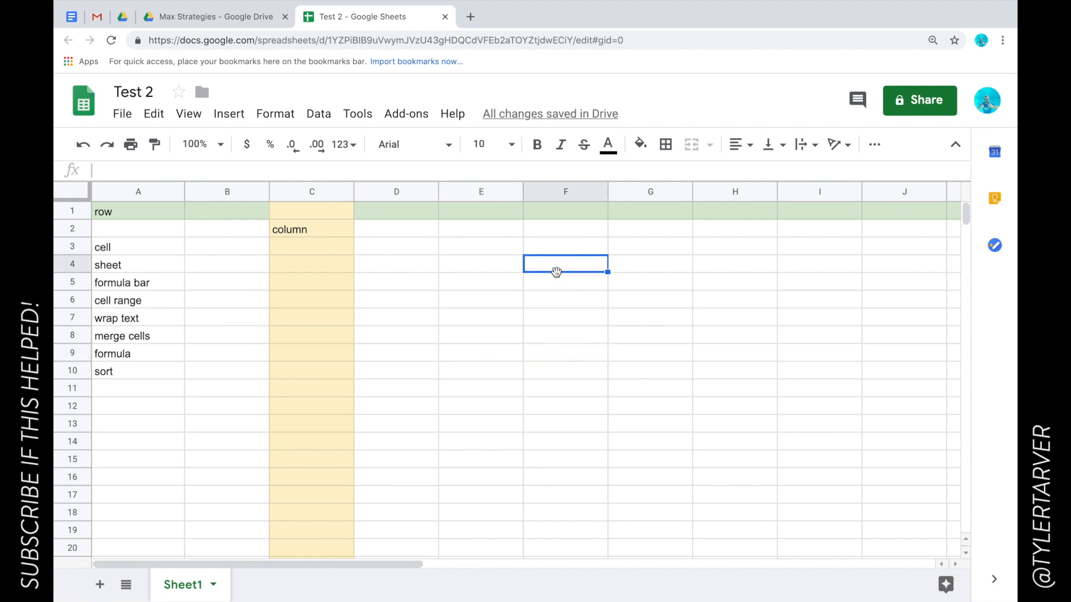
pyautogui.click(437, 267)
pyautogui.click(325, 297)
pyautogui.click(245, 283)
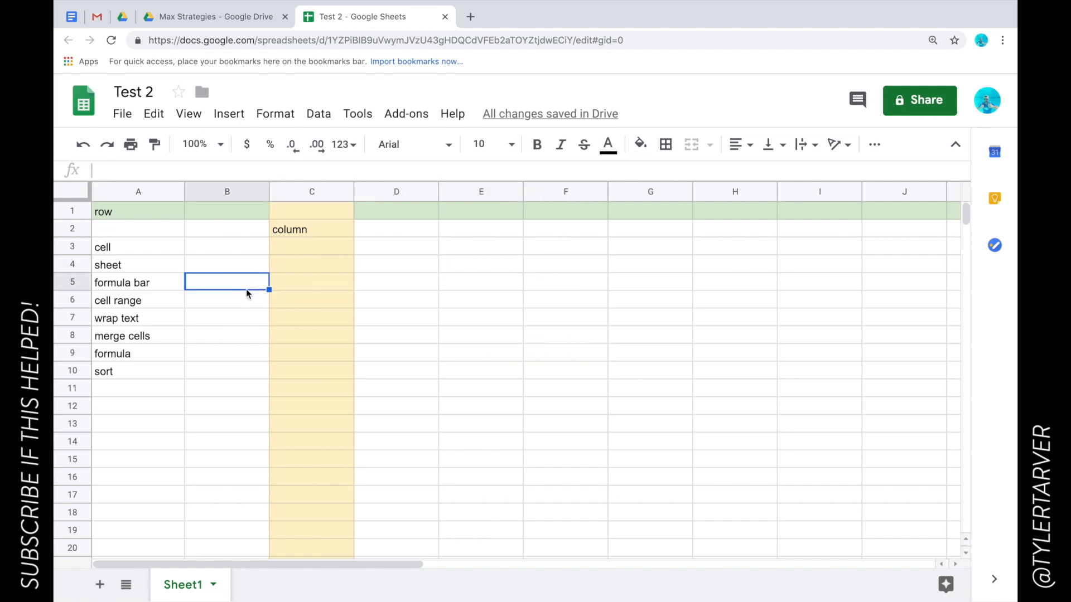
pyautogui.click(199, 247)
# - Fill the "cell" term's cell A3 with light pink
pyautogui.click(141, 250)
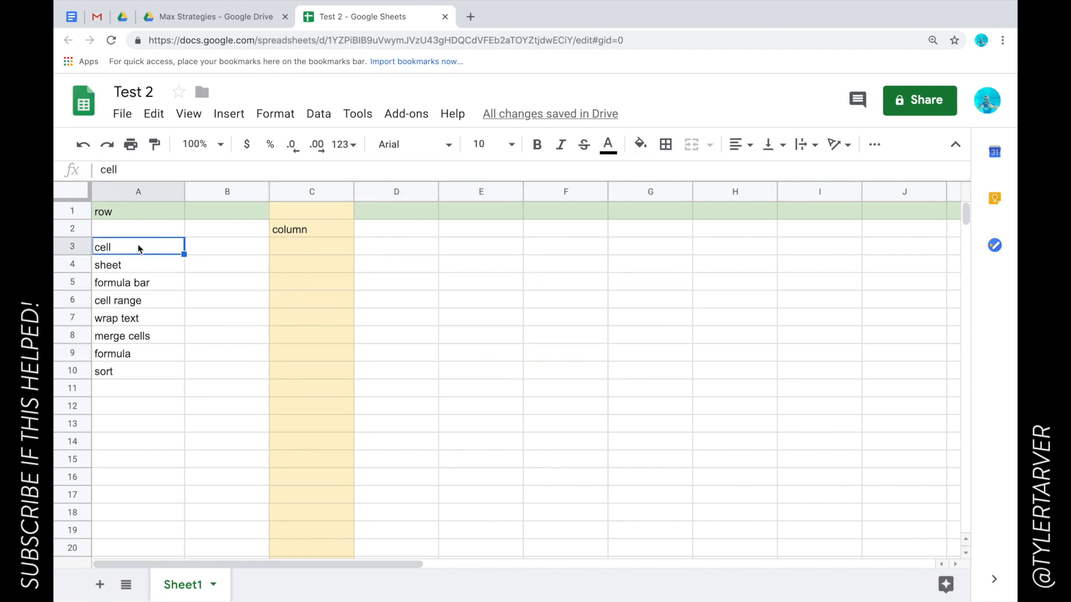
pyautogui.click(637, 146)
pyautogui.click(785, 242)
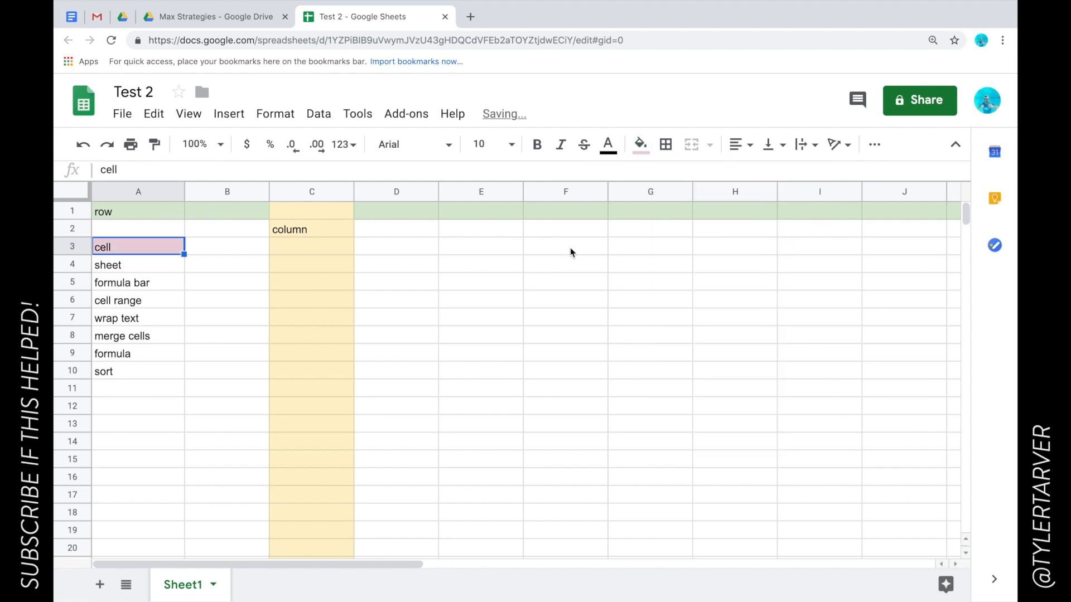
# - Illustrate the "sheet" term by selecting the entire sheet, and return to cell A4
pyautogui.click(167, 272)
pyautogui.click(141, 282)
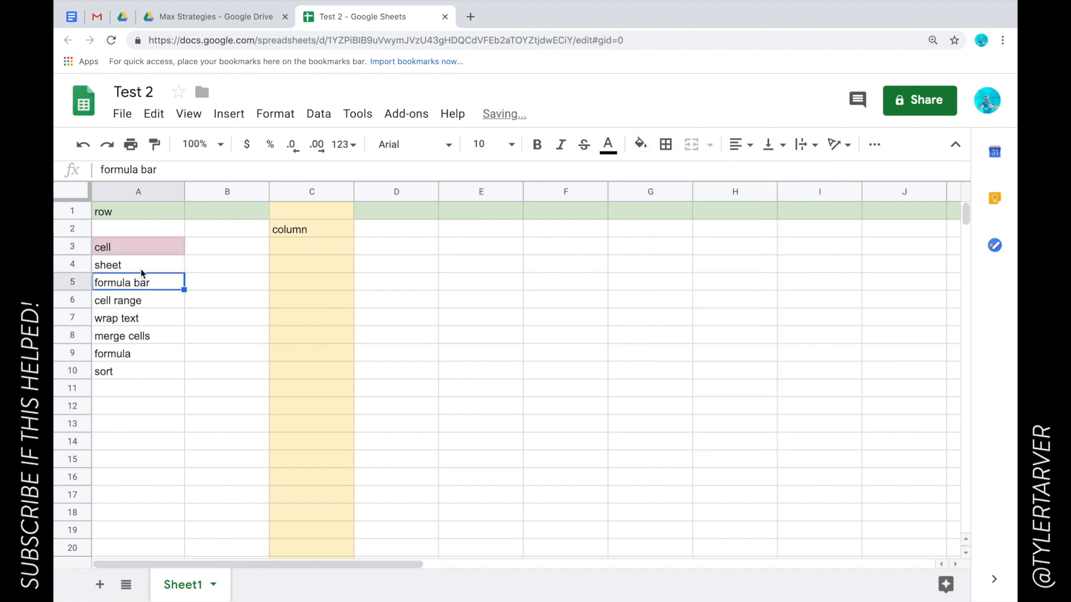
pyautogui.click(139, 271)
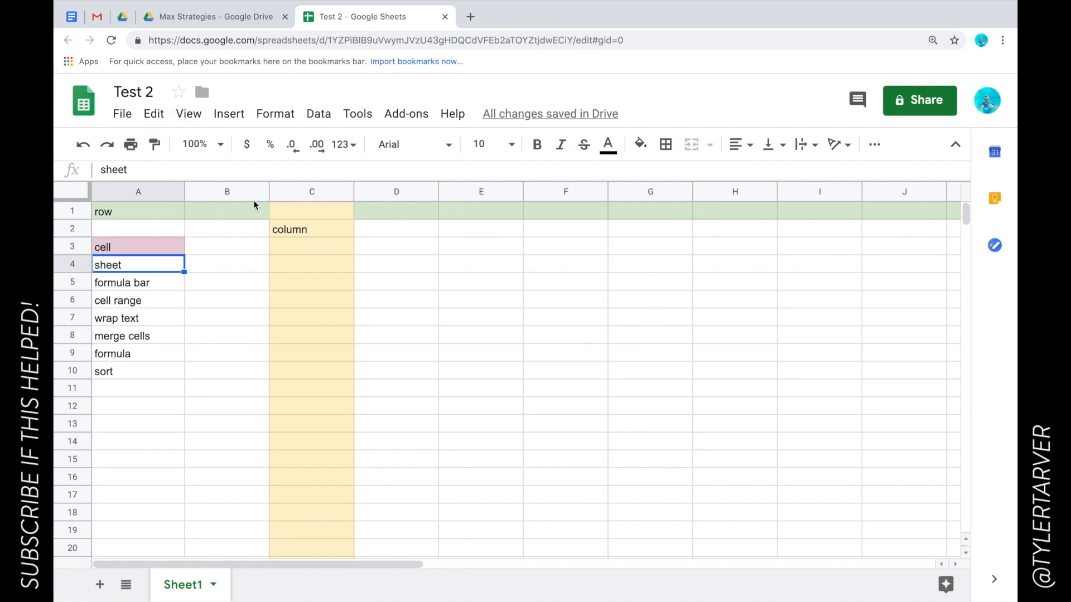
pyautogui.click(80, 199)
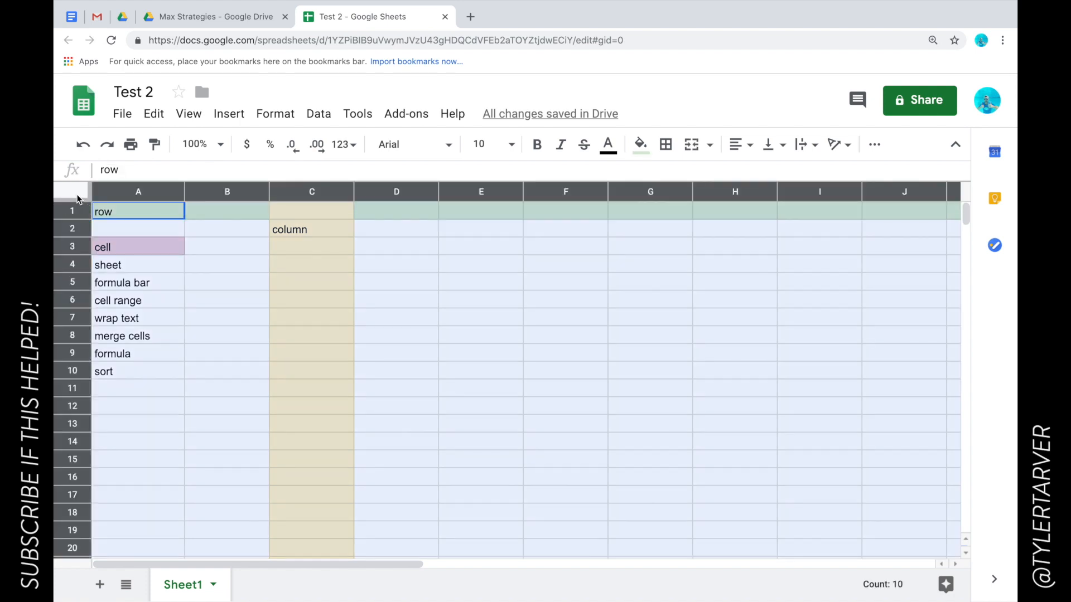
pyautogui.click(144, 258)
pyautogui.click(145, 265)
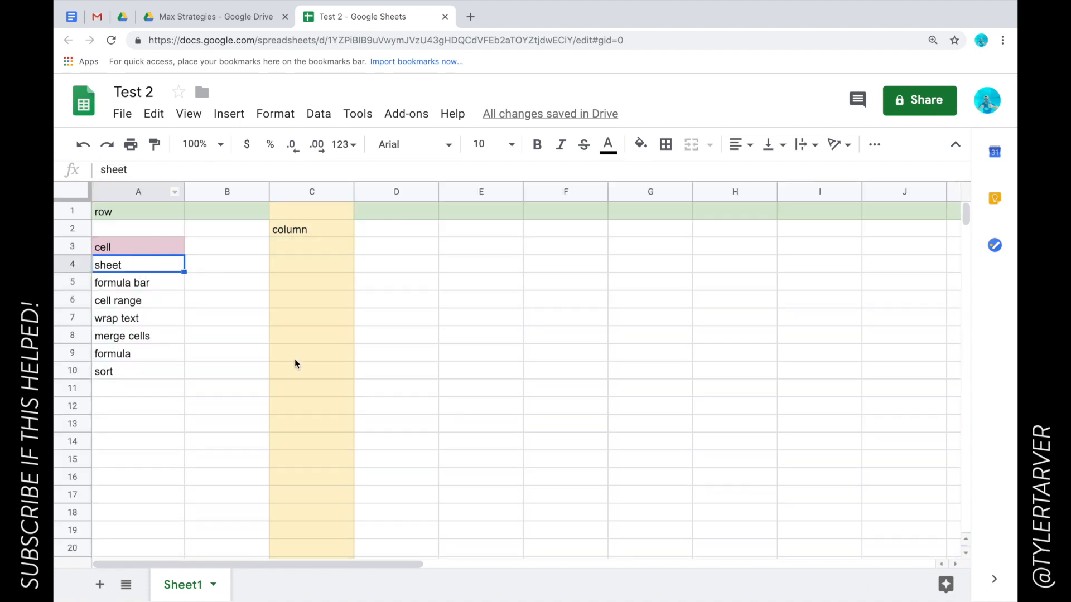
# - Extend the "sheet" term in A4 to "sheet = the whole page" and auto-fit the width of column A
pyautogui.doubleClick(151, 267)
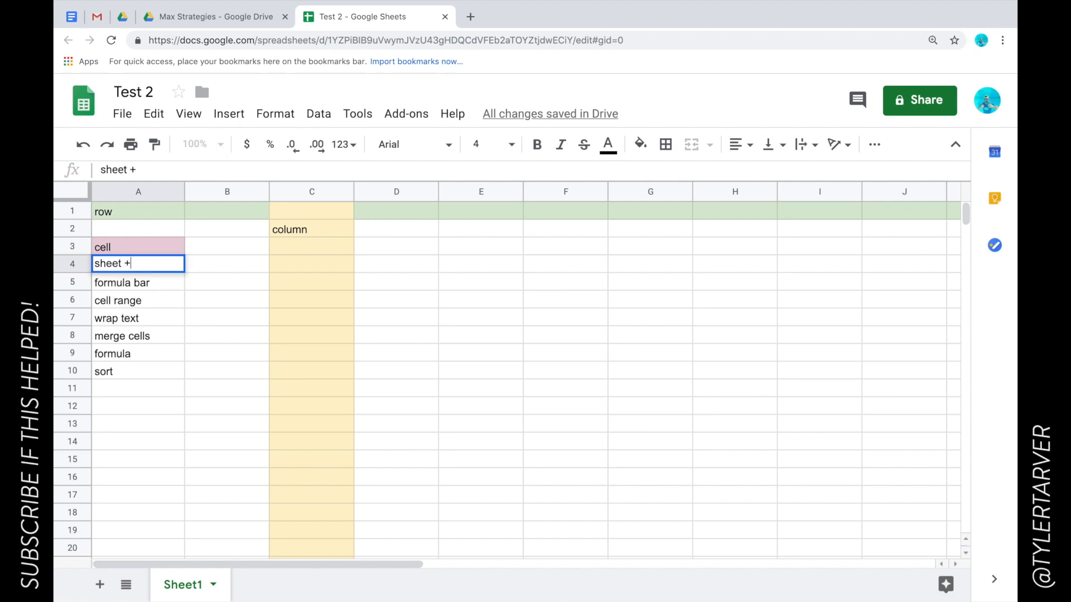
pyautogui.write('= the whole page')
pyautogui.press('Return')
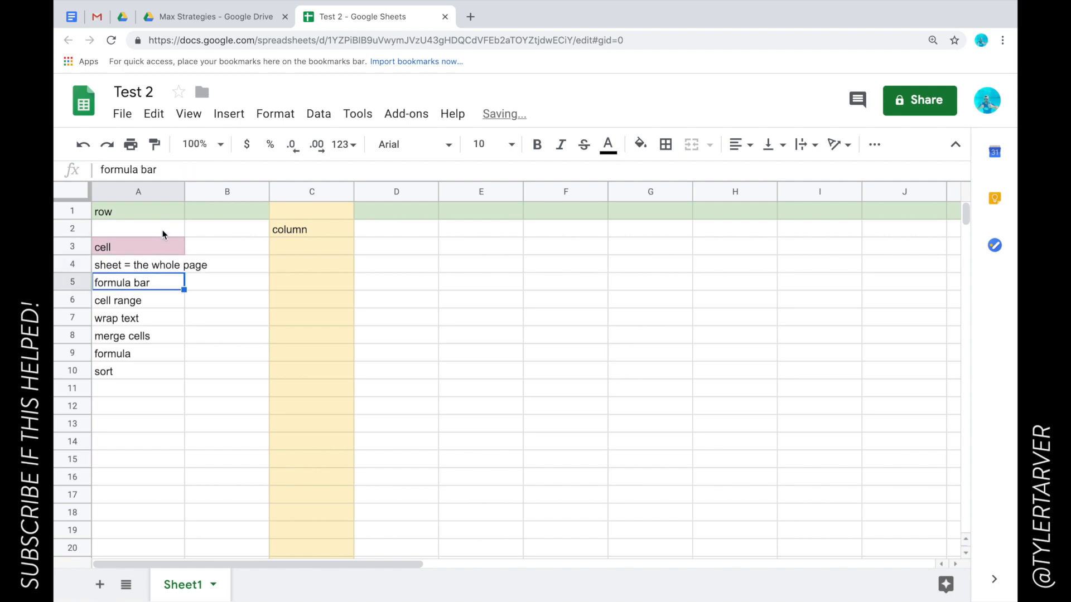
pyautogui.doubleClick(184, 193)
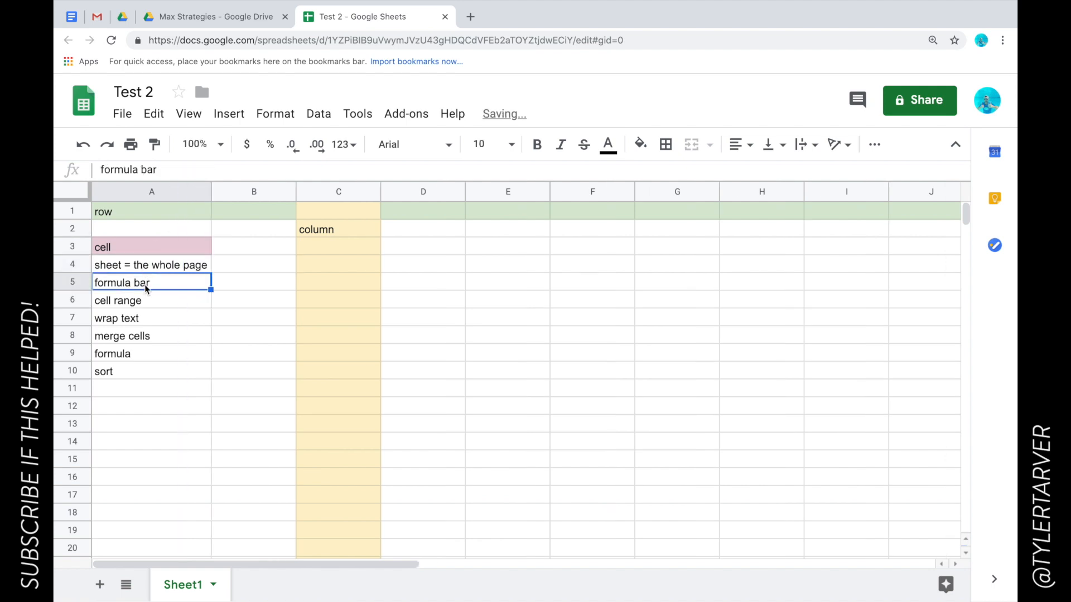
# - Illustrate the "formula bar" term by selecting A6 and A5 to compare their contents in the formula bar
pyautogui.click(153, 300)
pyautogui.click(160, 288)
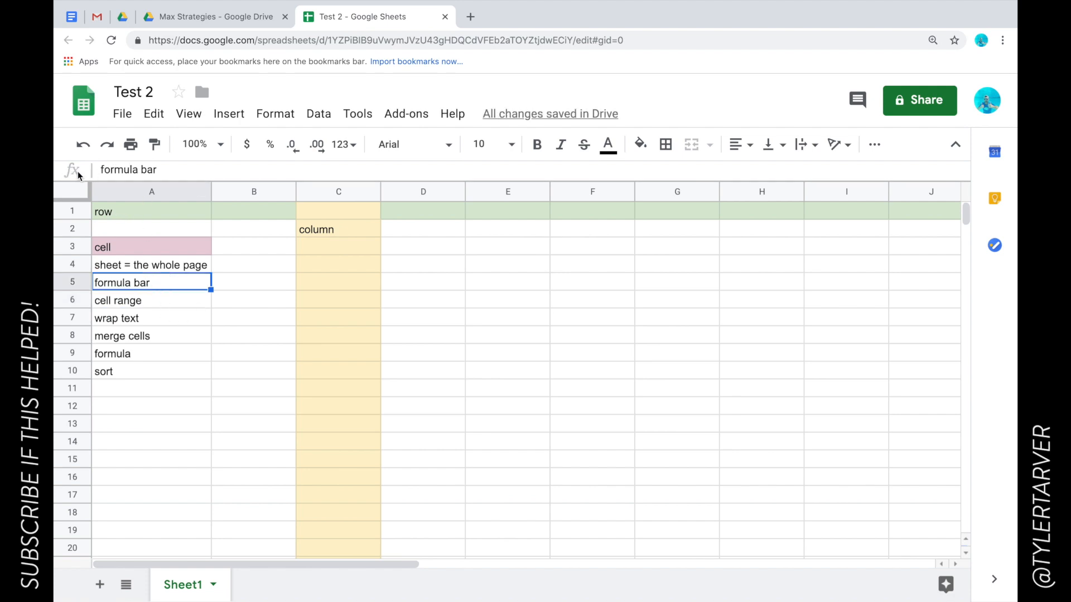
pyautogui.click(177, 300)
pyautogui.click(175, 289)
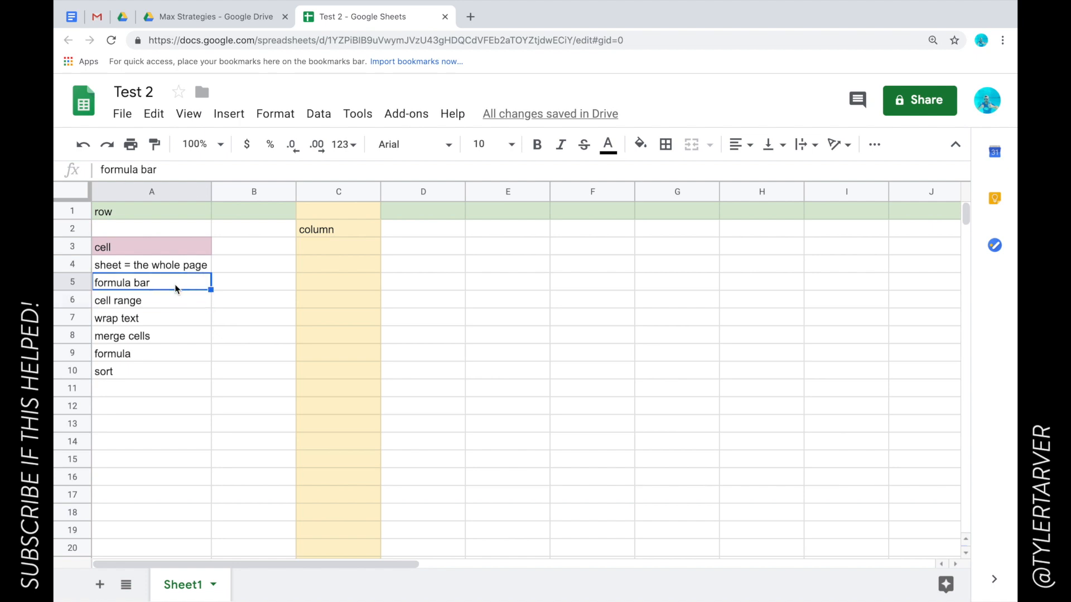
# - Enter the formula =(A2+A3) for cell B5 through the formula bar, and reselect B5
pyautogui.click(237, 283)
pyautogui.click(155, 168)
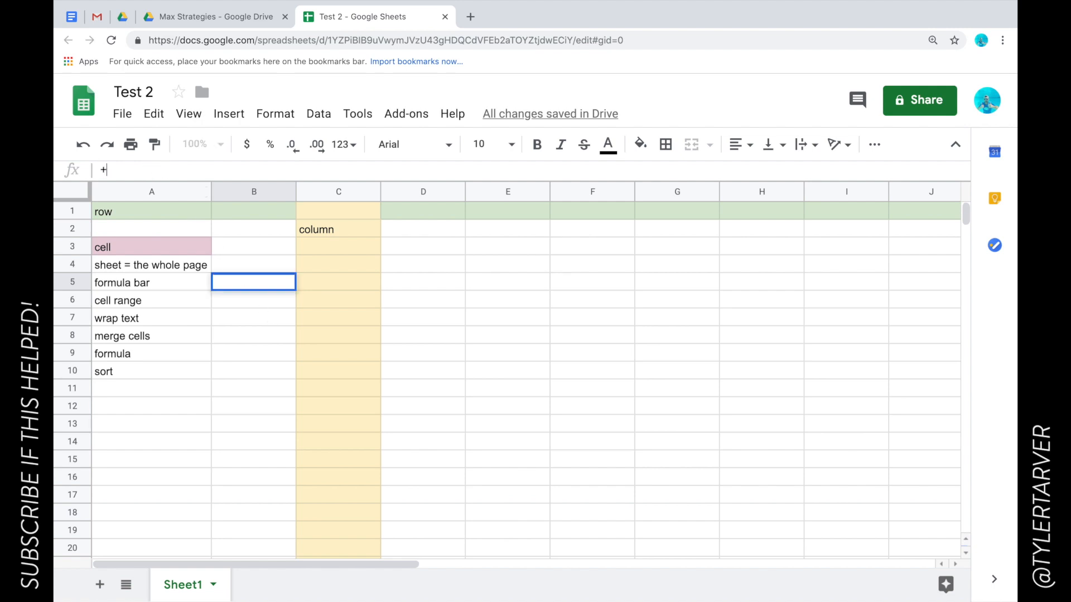
pyautogui.write('=(')
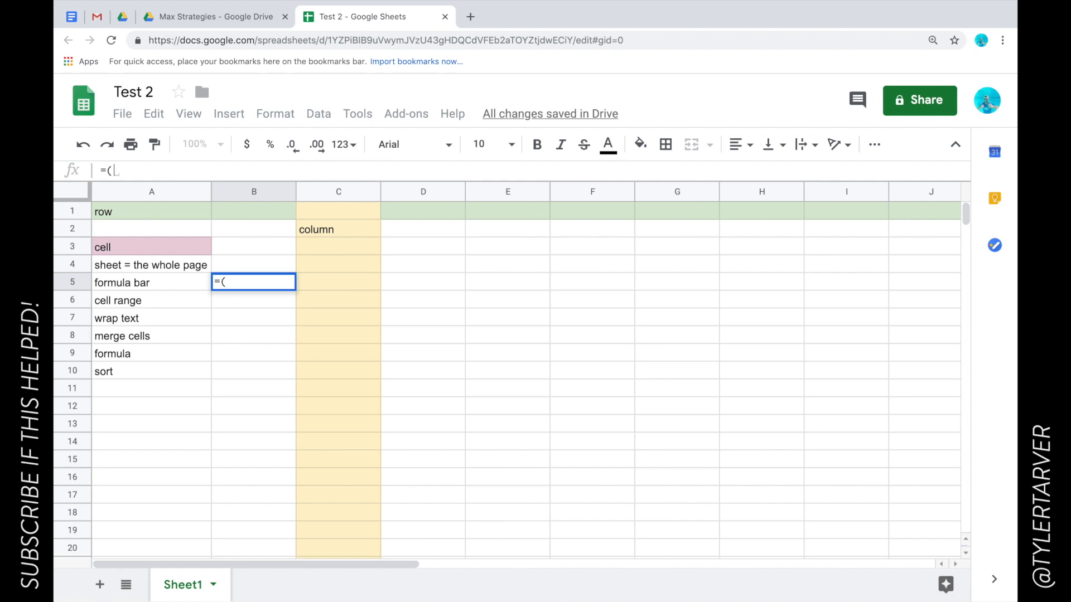
pyautogui.write('A2')
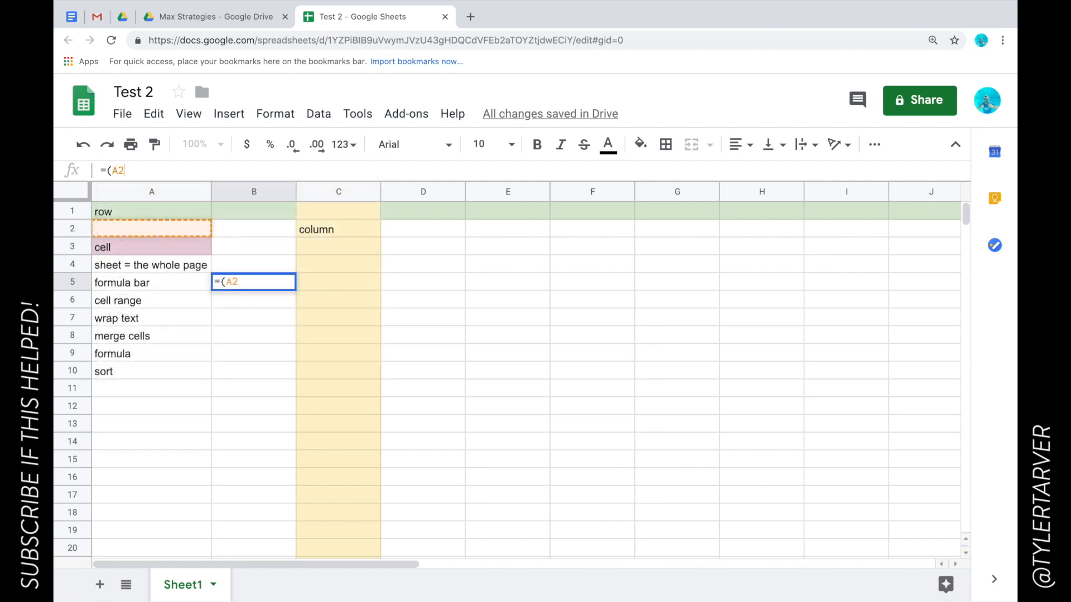
pyautogui.write('+')
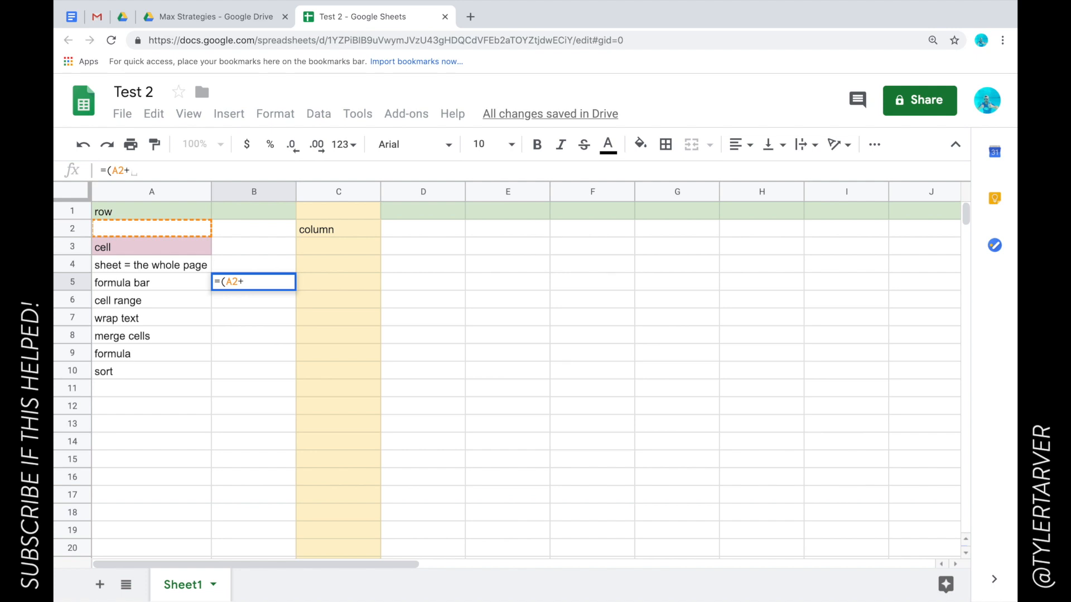
pyautogui.write('A3)')
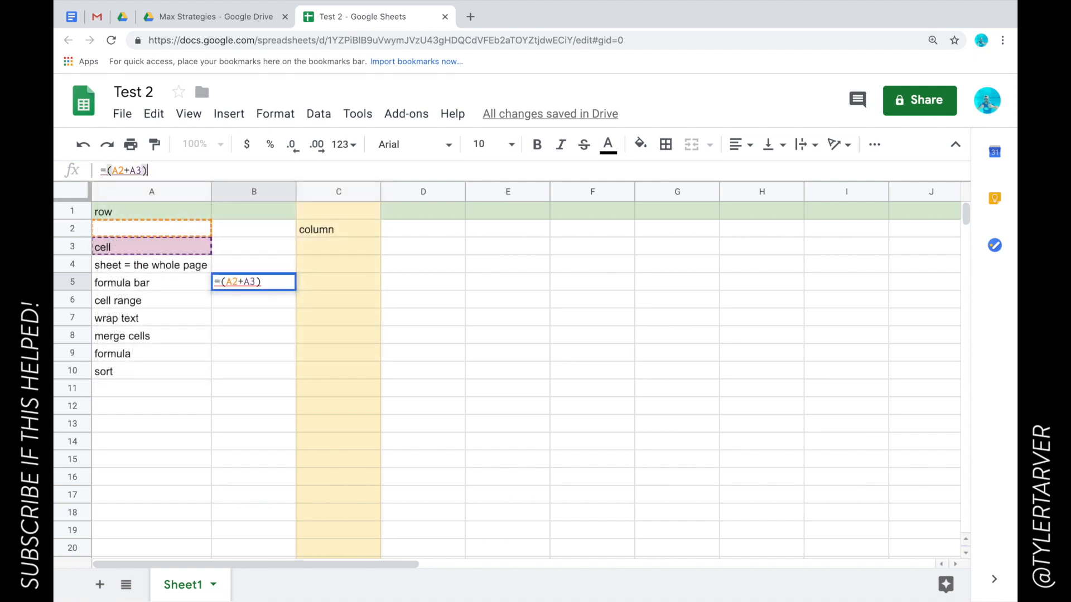
pyautogui.press('Return')
pyautogui.click(239, 282)
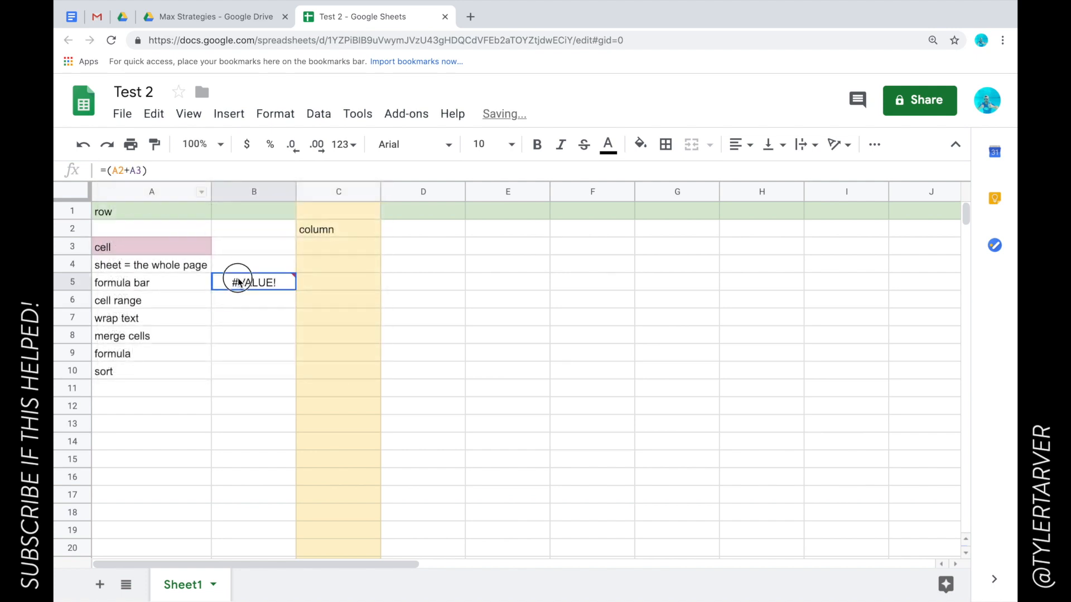
# - Enter the number 4 in cell B3 and the number 7 in cell B4
pyautogui.click(146, 268)
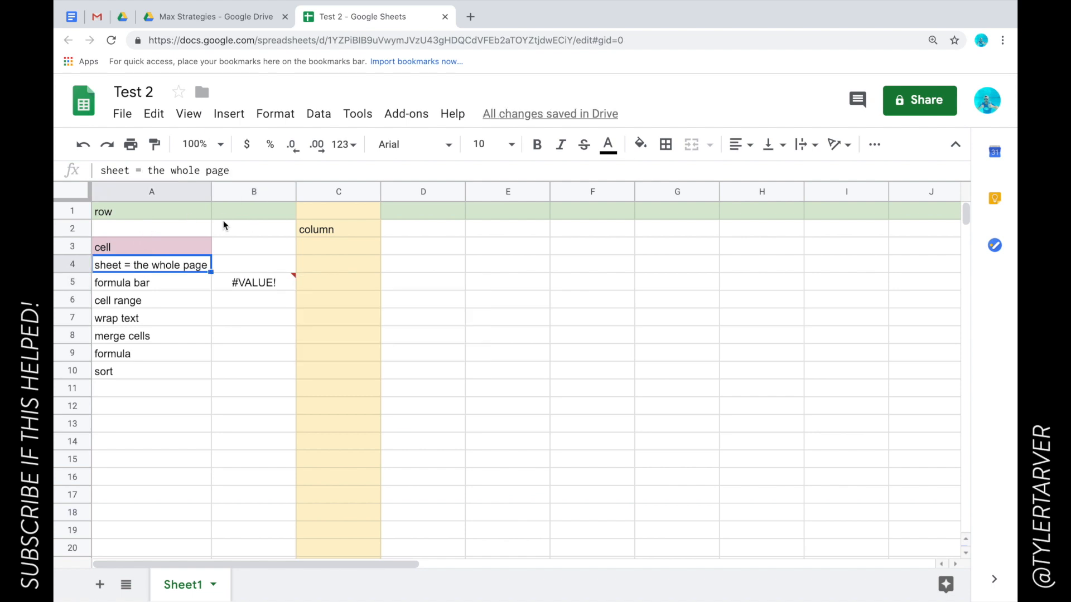
pyautogui.click(264, 248)
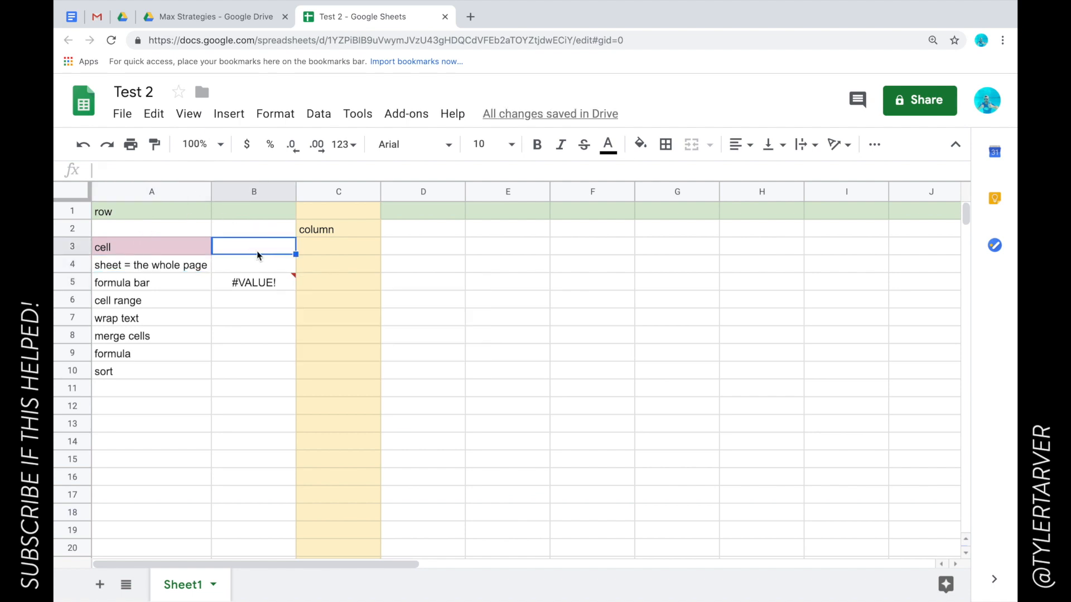
pyautogui.write('4')
pyautogui.press('Return')
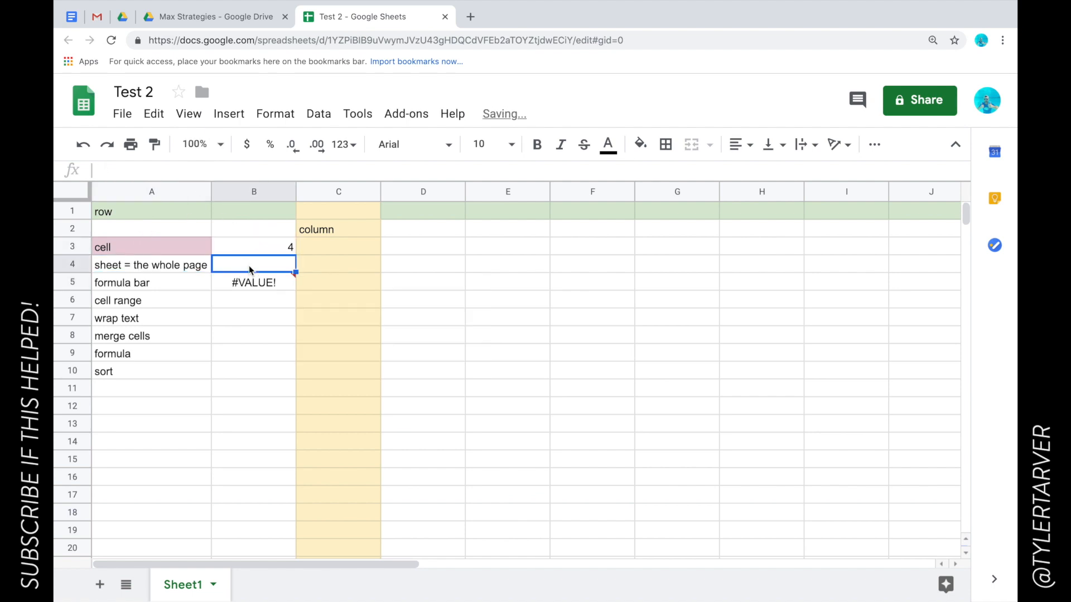
pyautogui.write('7')
pyautogui.press('Return')
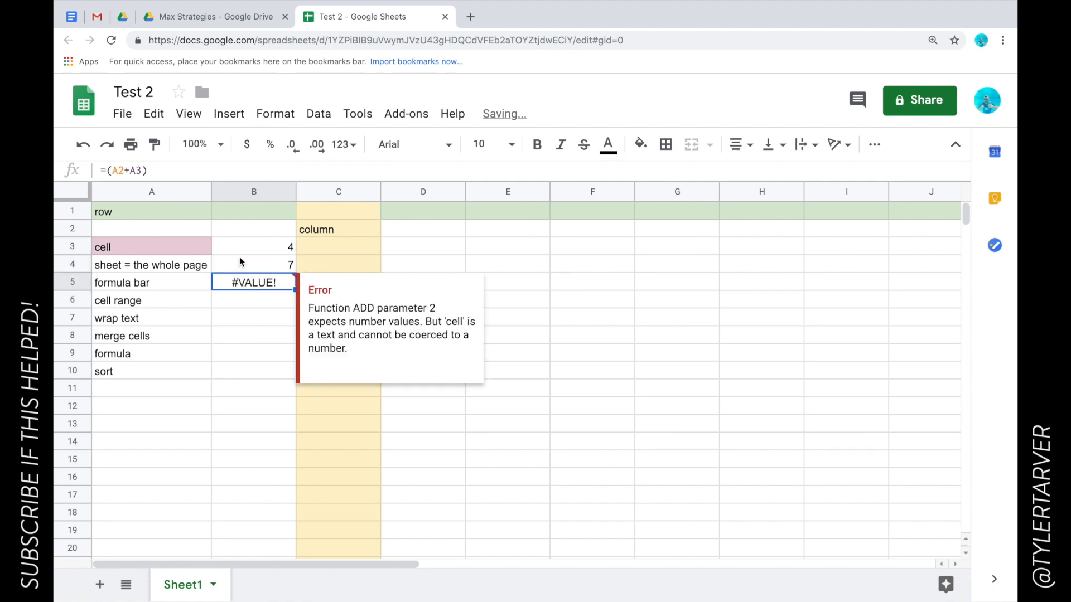
# - Illustrate the cell reference B3 by selecting column B, row 3 and the cell where they meet
pyautogui.click(263, 248)
pyautogui.click(256, 191)
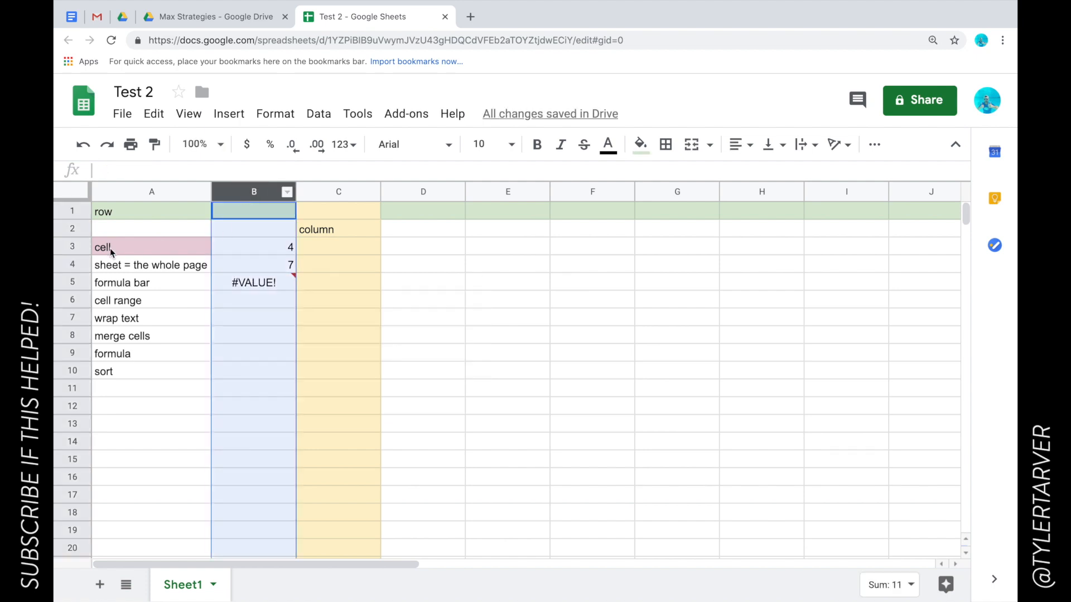
pyautogui.click(83, 245)
pyautogui.click(288, 248)
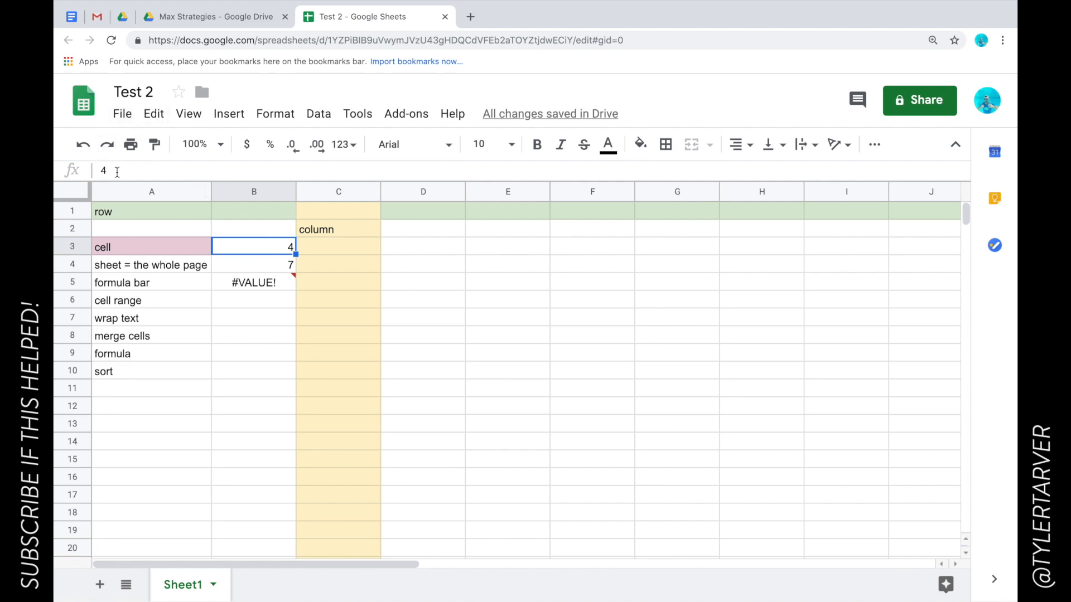
# - Change the formula in cell B5 to =(B3+B4) using the formula bar
pyautogui.click(268, 284)
pyautogui.click(120, 172)
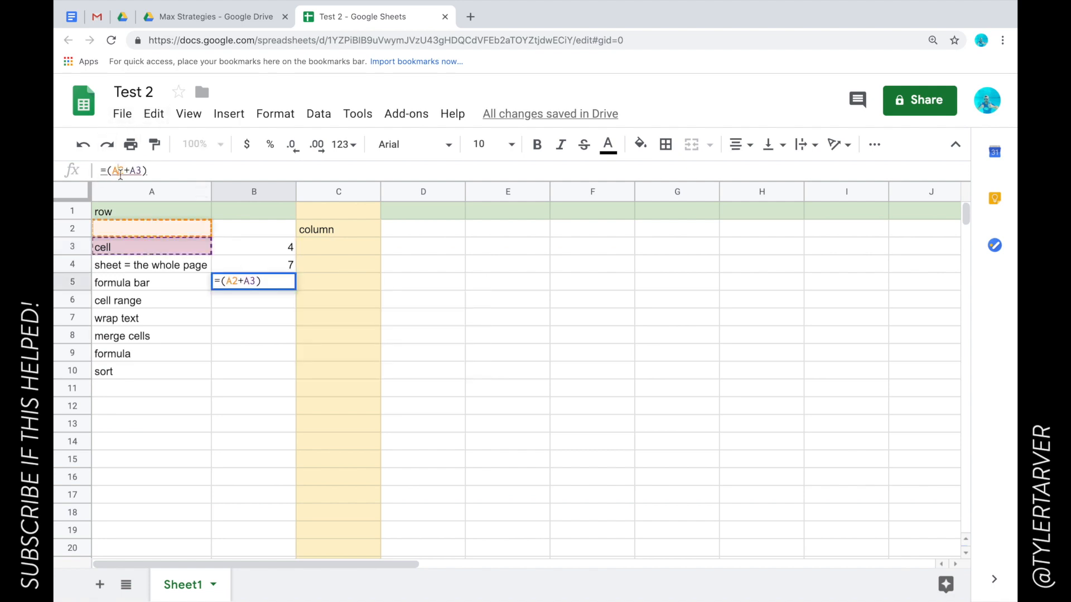
pyautogui.press('BackSpace')
pyautogui.write('B')
pyautogui.press('Delete')
pyautogui.write('3')
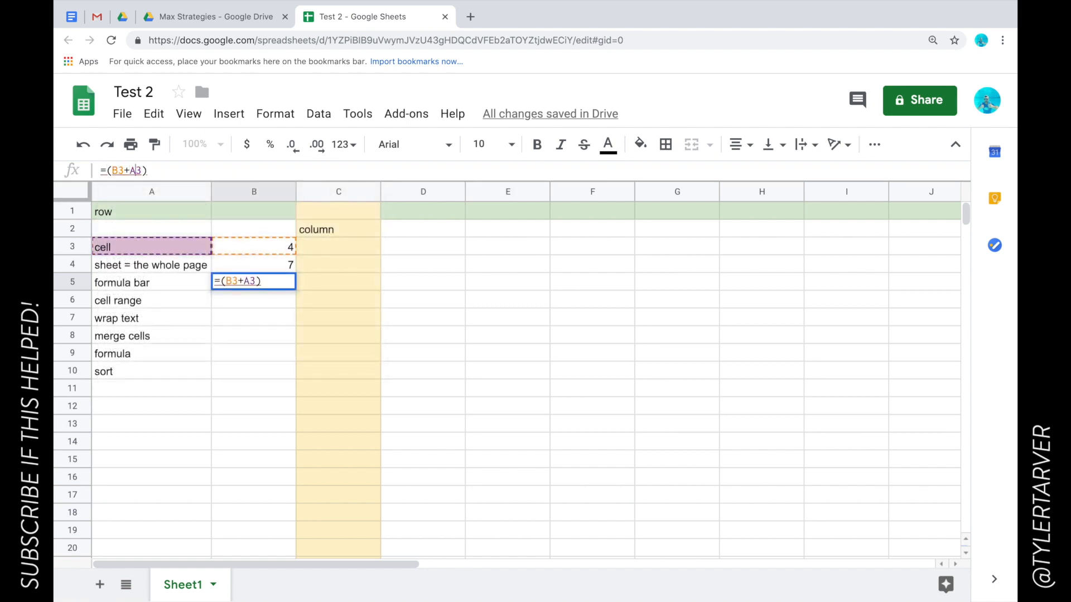
pyautogui.press('Right')
pyautogui.press('Right')
pyautogui.press('BackSpace')
pyautogui.write('B')
pyautogui.press('BackSpace')
pyautogui.write('4')
pyautogui.press('Return')
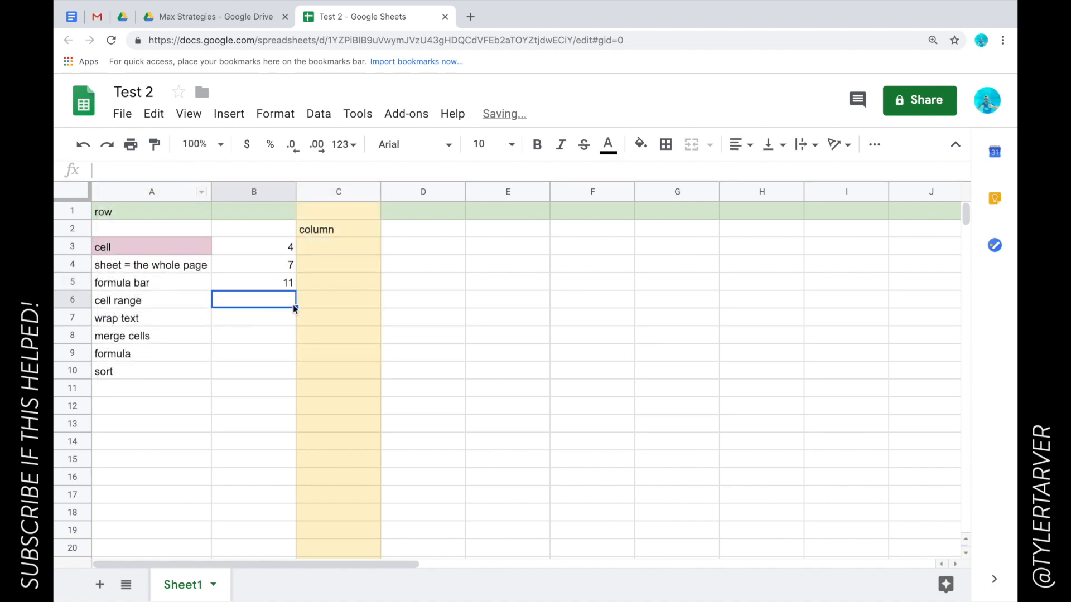
# - Highlight the formula of cell B5 in the formula bar, and return to the "formula bar" term in A5
pyautogui.click(272, 283)
pyautogui.click(188, 172)
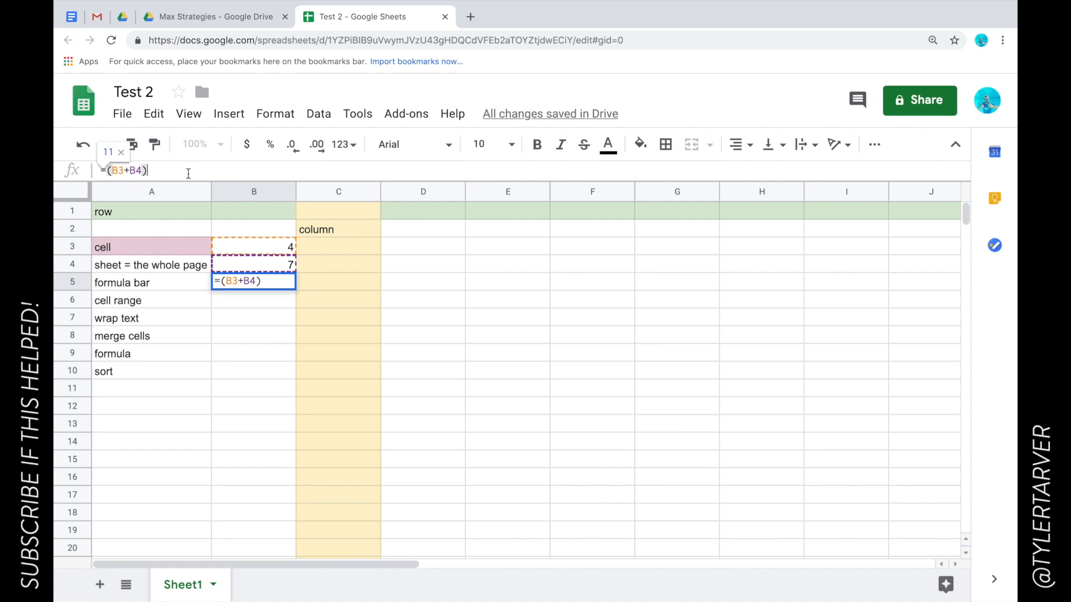
pyautogui.tripleClick(188, 174)
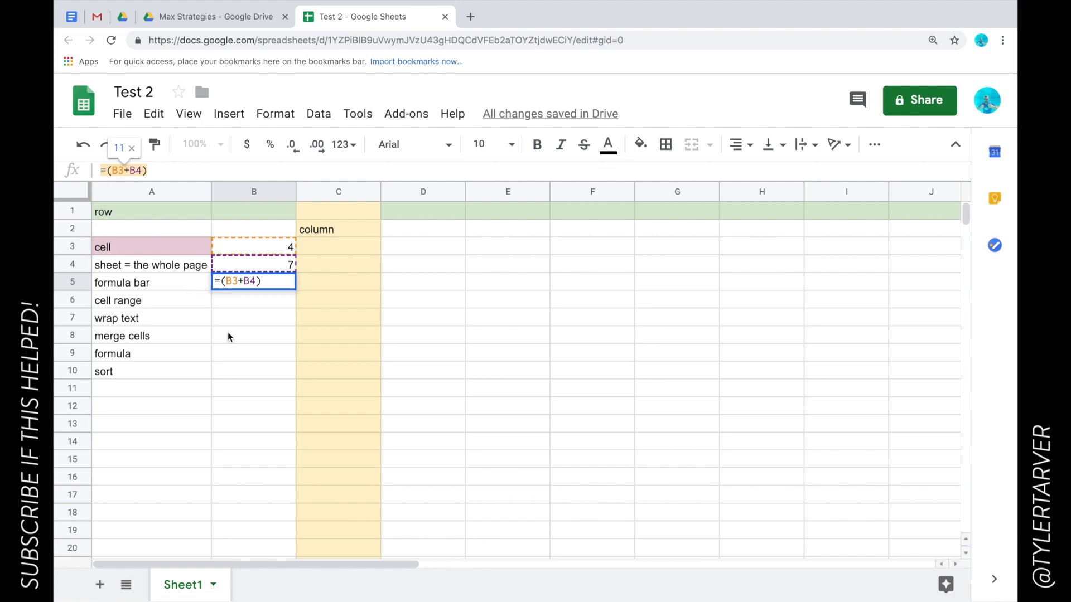
pyautogui.click(180, 304)
pyautogui.click(176, 286)
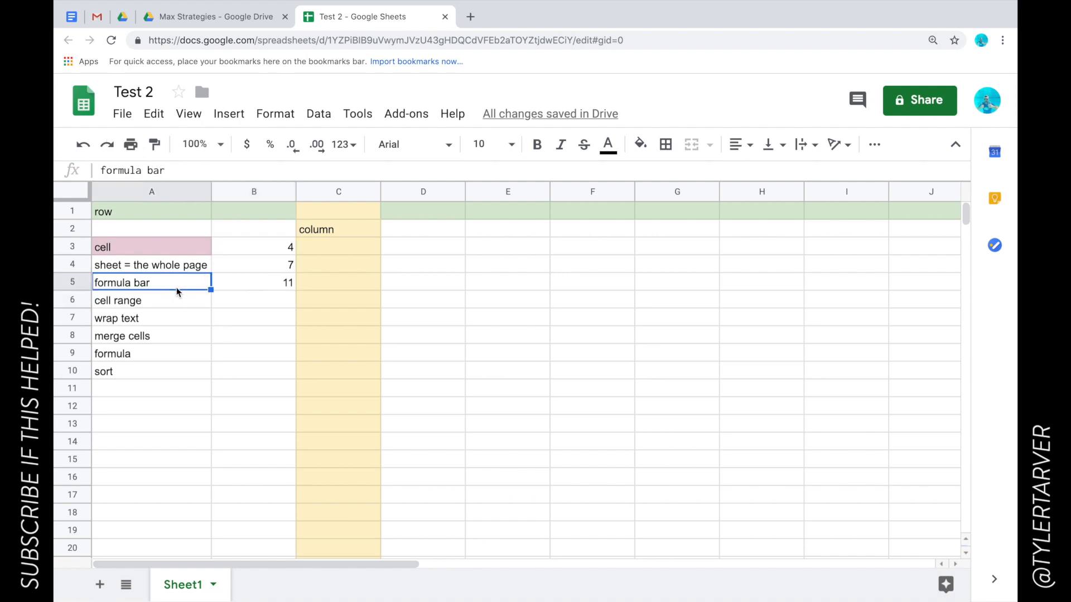
# - Illustrate the "cell range" term by selecting column B and the range B3:B14, and return to A6
pyautogui.click(167, 298)
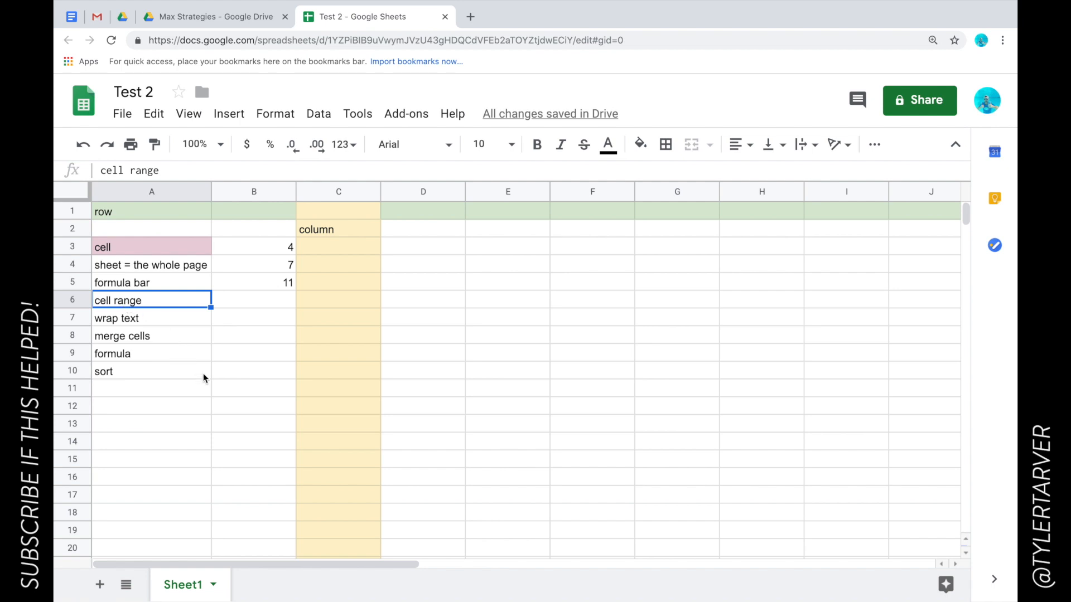
pyautogui.click(243, 192)
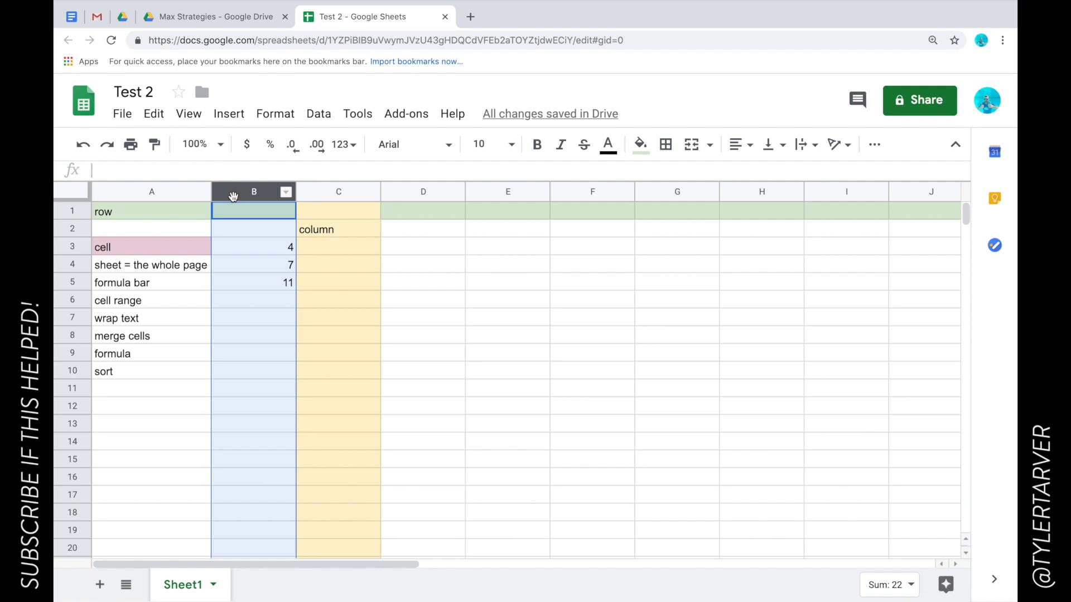
pyautogui.click(230, 246)
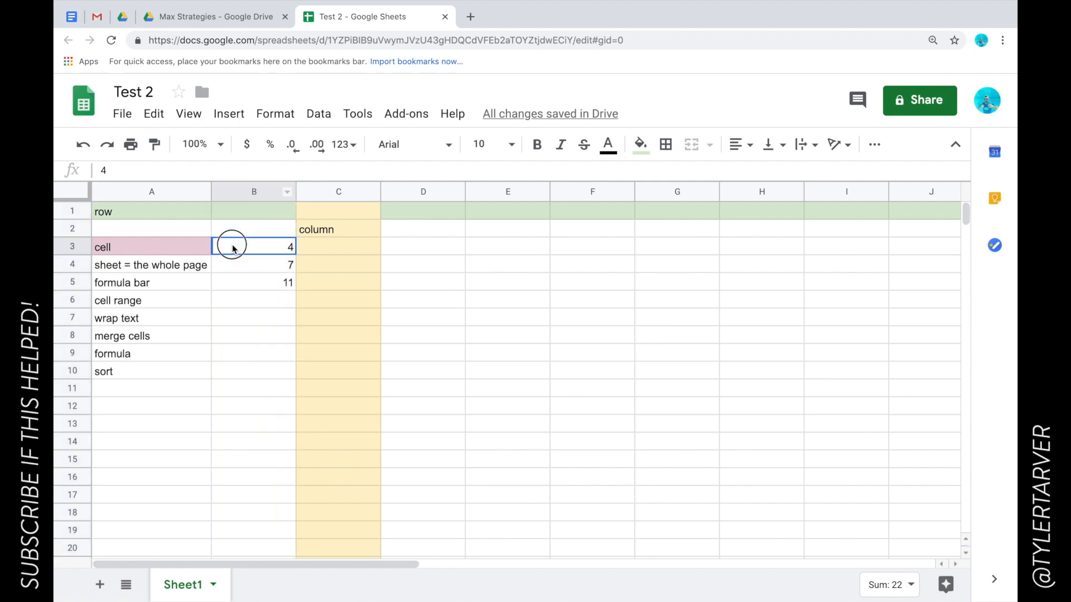
pyautogui.moveTo(237, 247); pyautogui.dragTo(258, 444)
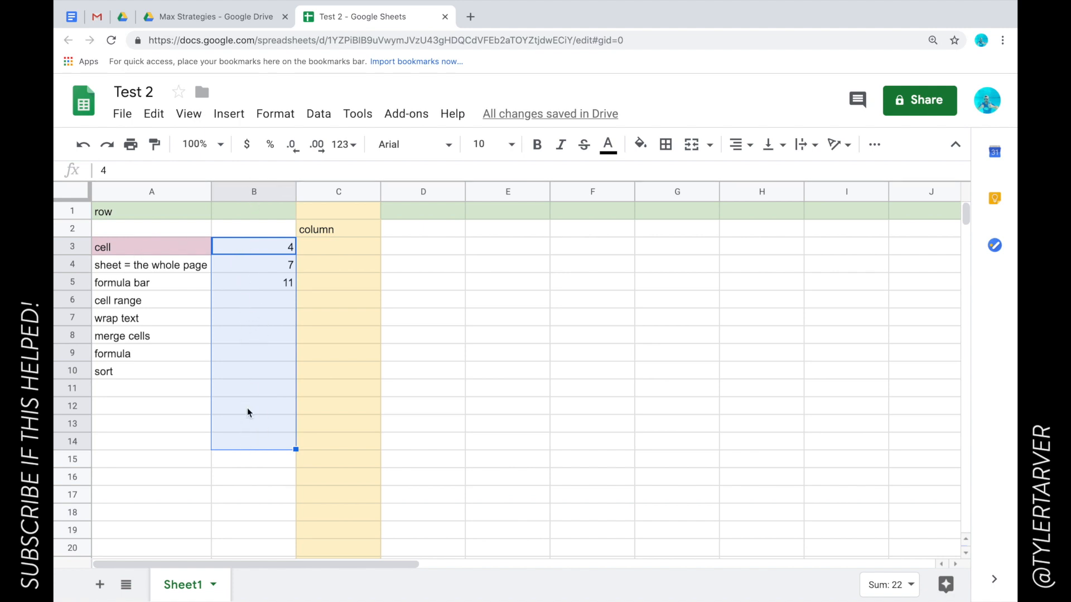
pyautogui.click(148, 303)
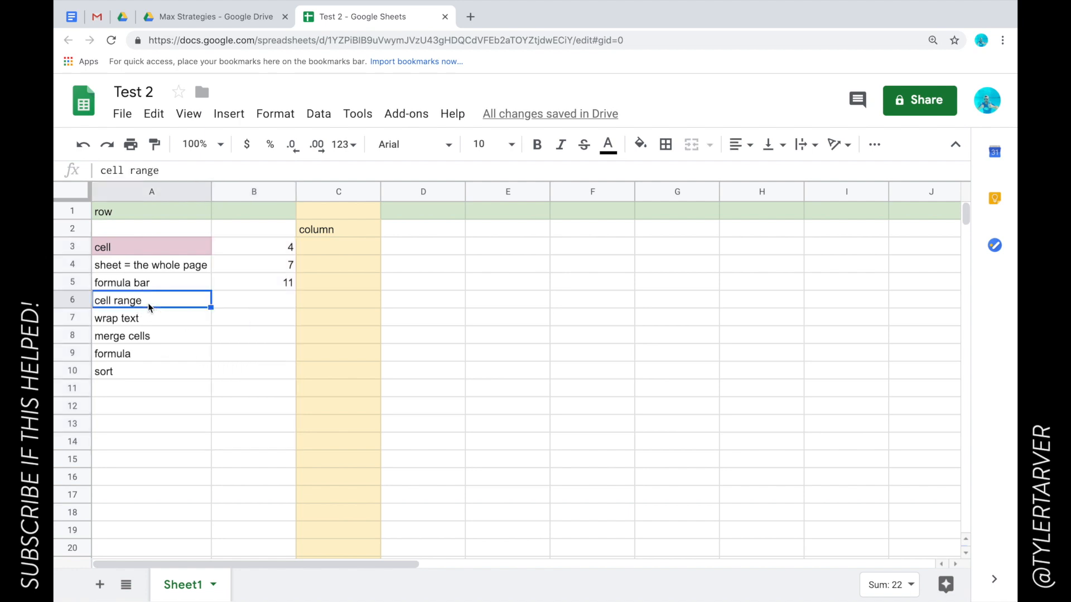
# - Enter "hey what's up how are you this is a long sentence" in E6 as the "wrap text" example, and reselect E6
pyautogui.click(210, 319)
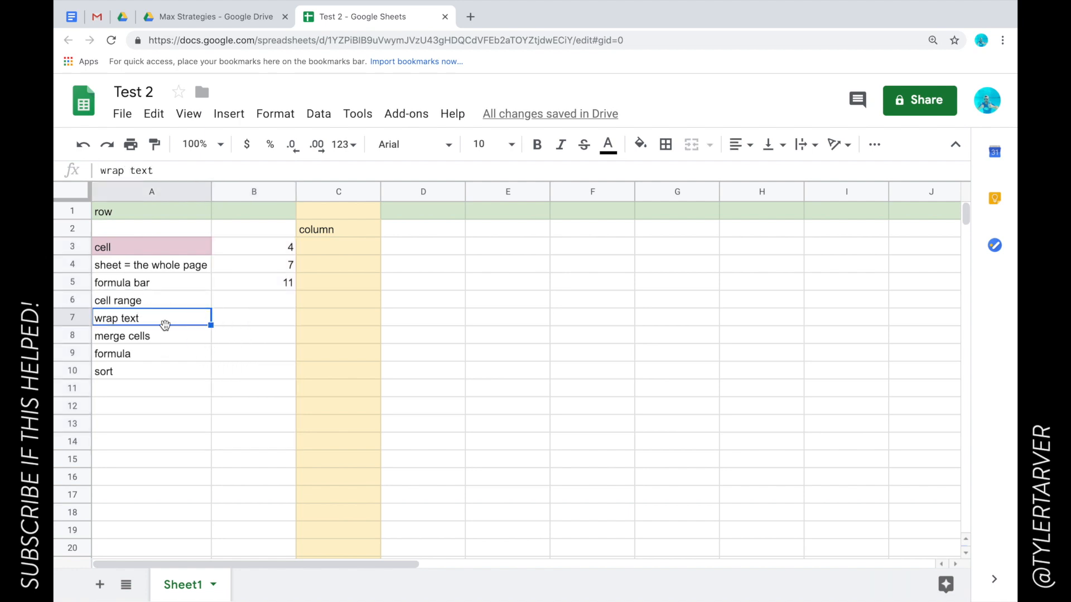
pyautogui.click(403, 322)
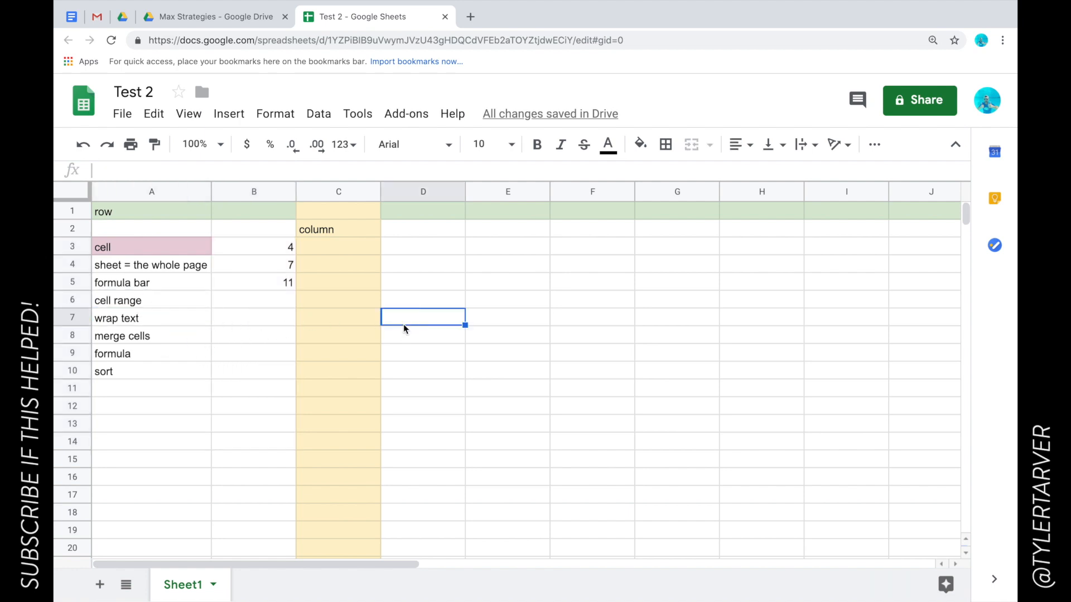
pyautogui.click(492, 306)
pyautogui.write("hey what's up how are you this is a")
pyautogui.write('long sentence')
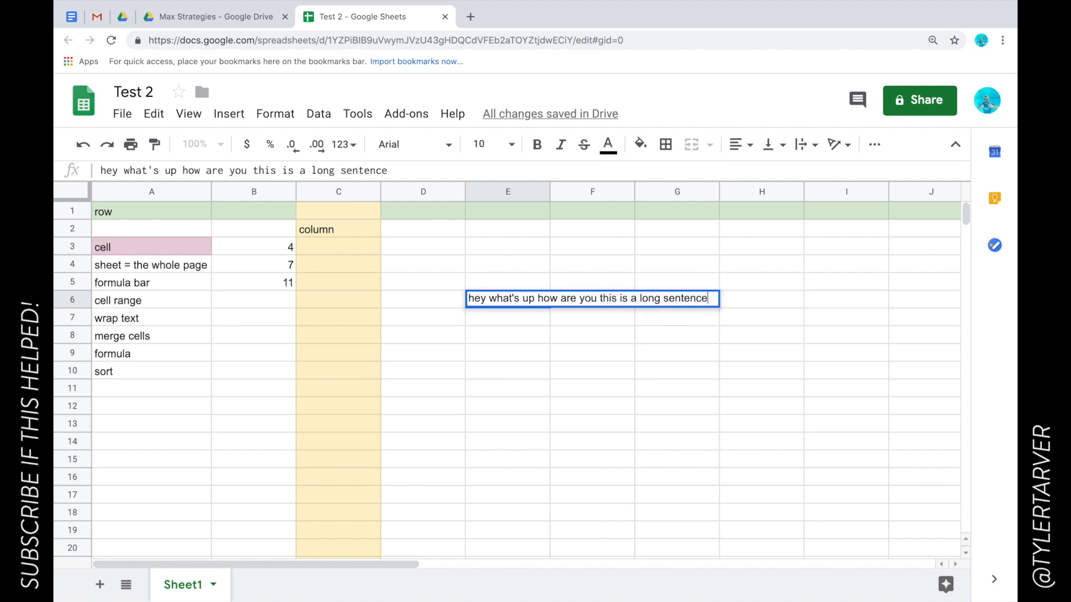
pyautogui.press('Return')
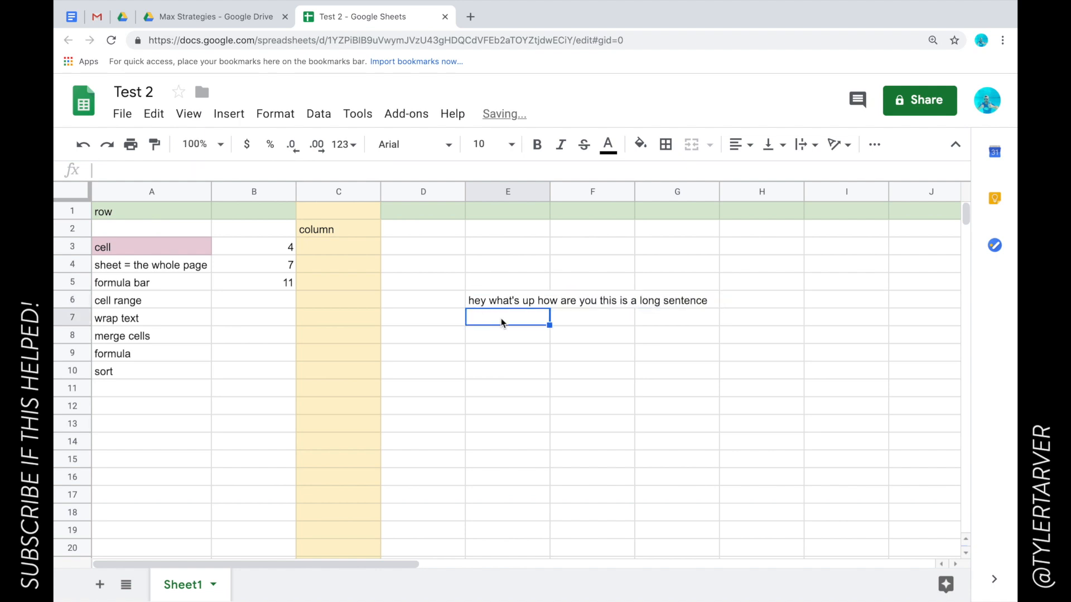
pyautogui.click(512, 282)
pyautogui.click(512, 306)
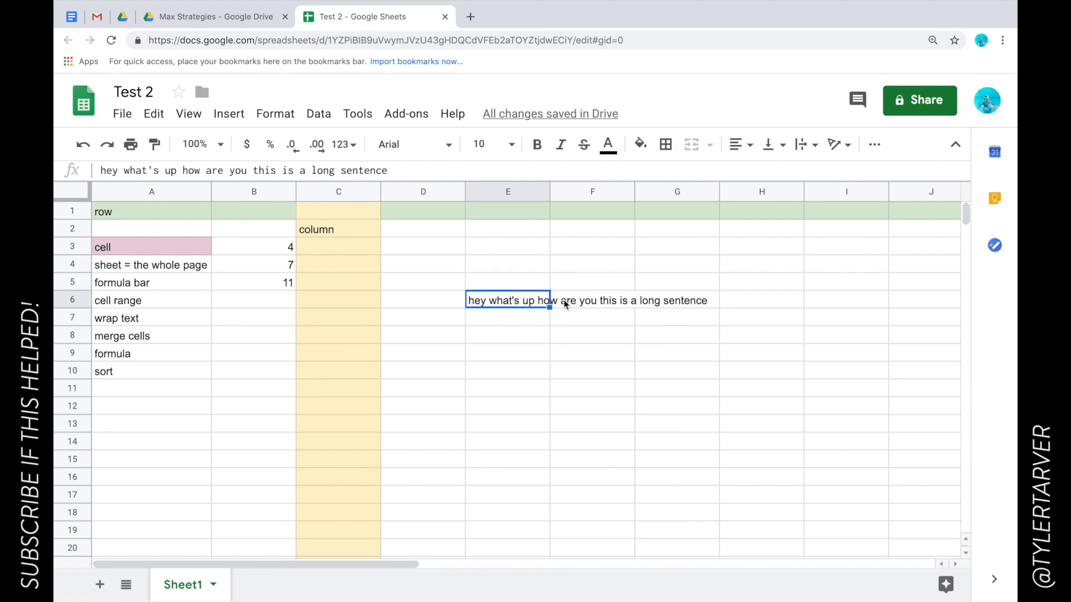
pyautogui.click(509, 321)
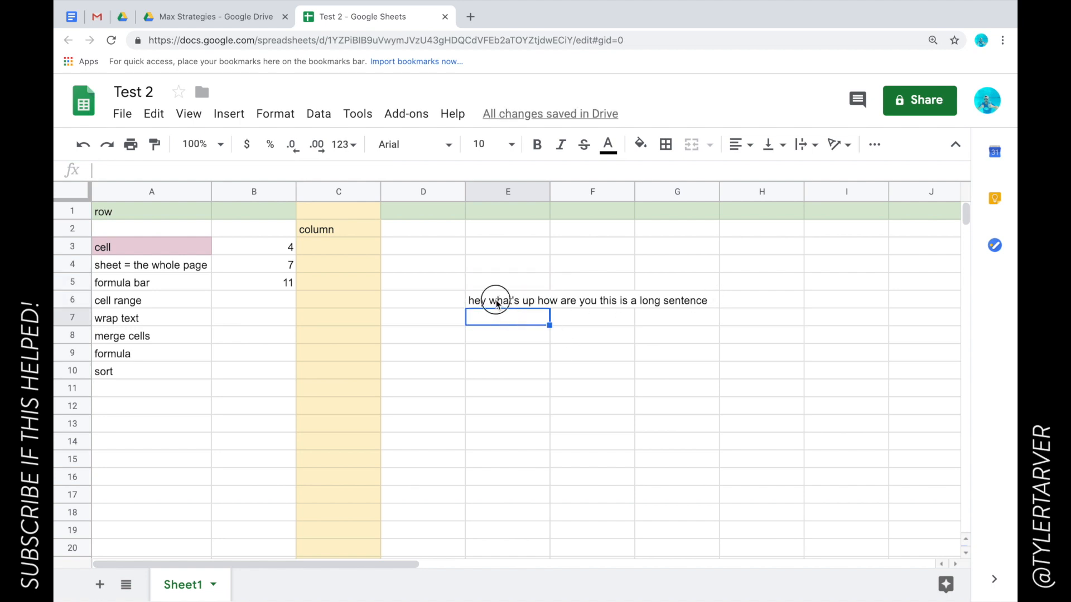
pyautogui.click(496, 302)
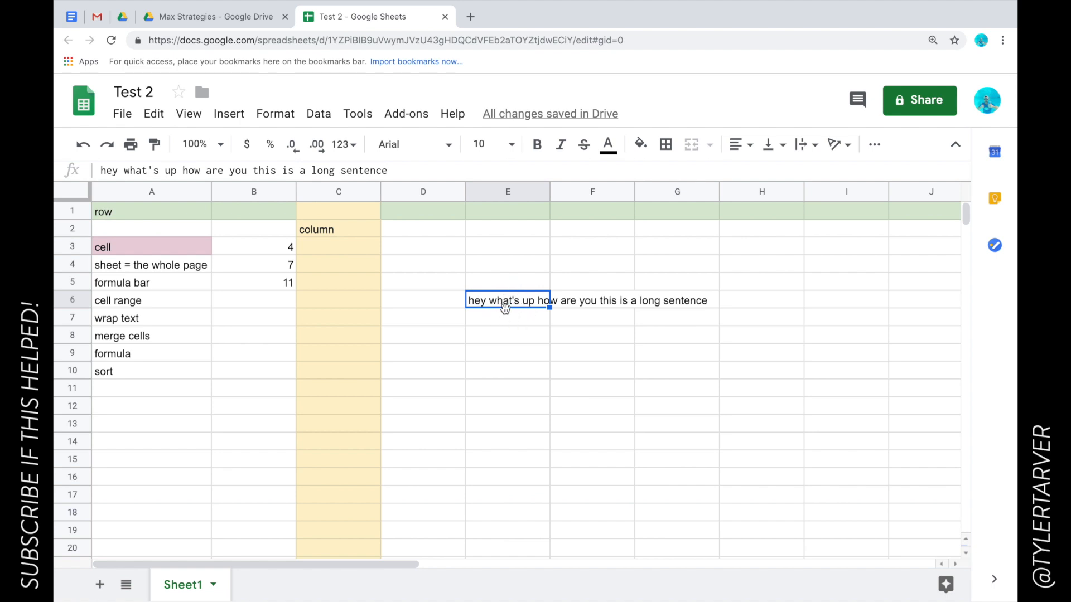
# - Clear the sentence from E6 and extend A7 to "wrap text = hey what's up how are you this is a long sentence"
pyautogui.press('Delete')
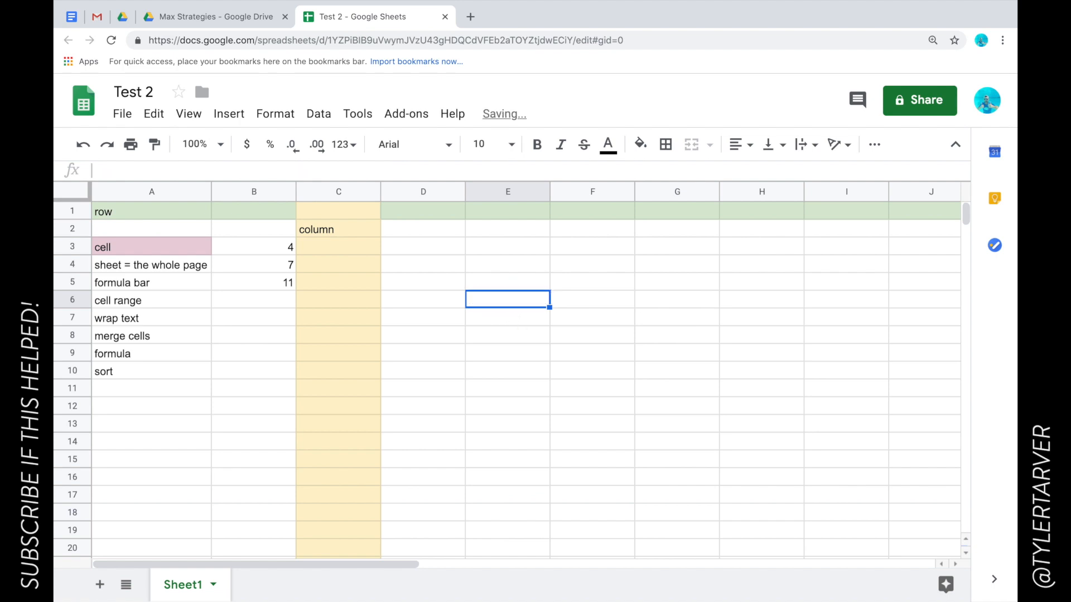
pyautogui.press('Down')
pyautogui.doubleClick(184, 318)
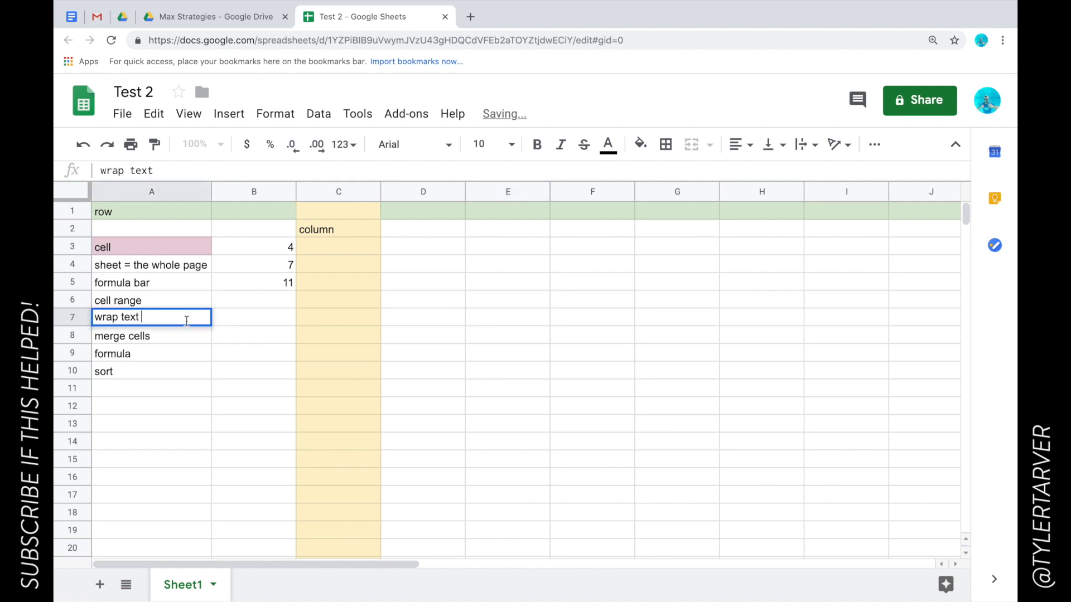
pyautogui.write('= ')
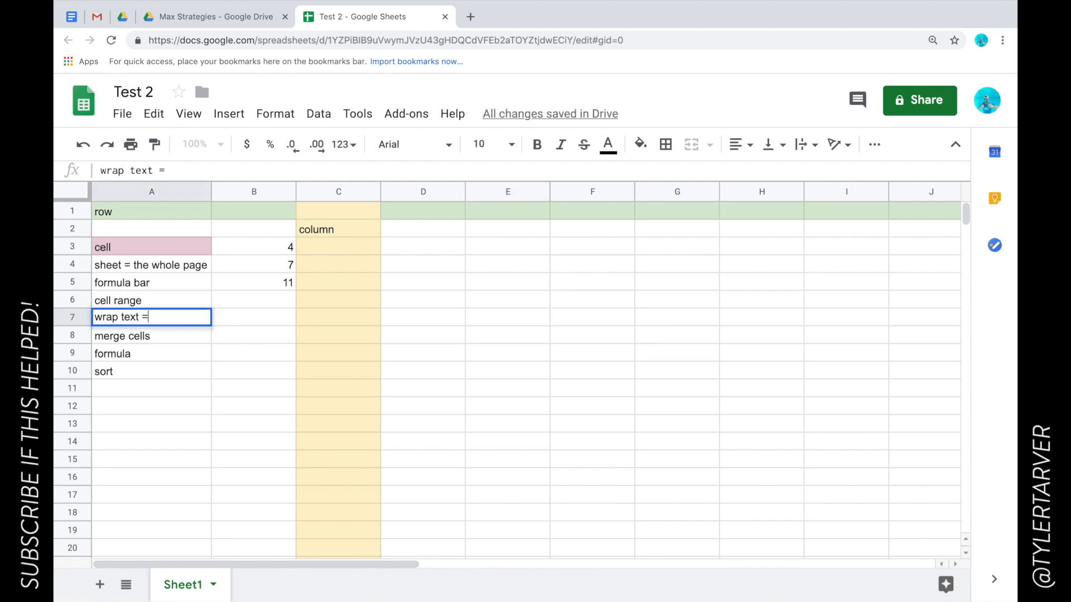
pyautogui.write("hey what's up how are you this is a long sentence")
pyautogui.click(167, 361)
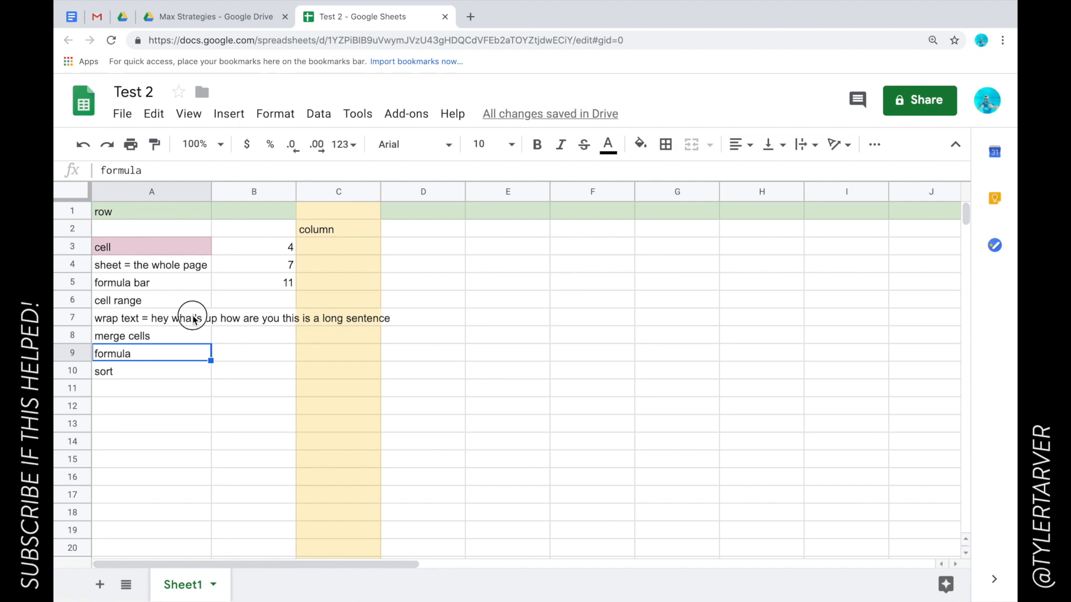
# - Set the text wrapping of cell A7 to Clip
pyautogui.click(187, 319)
pyautogui.click(167, 337)
pyautogui.click(166, 321)
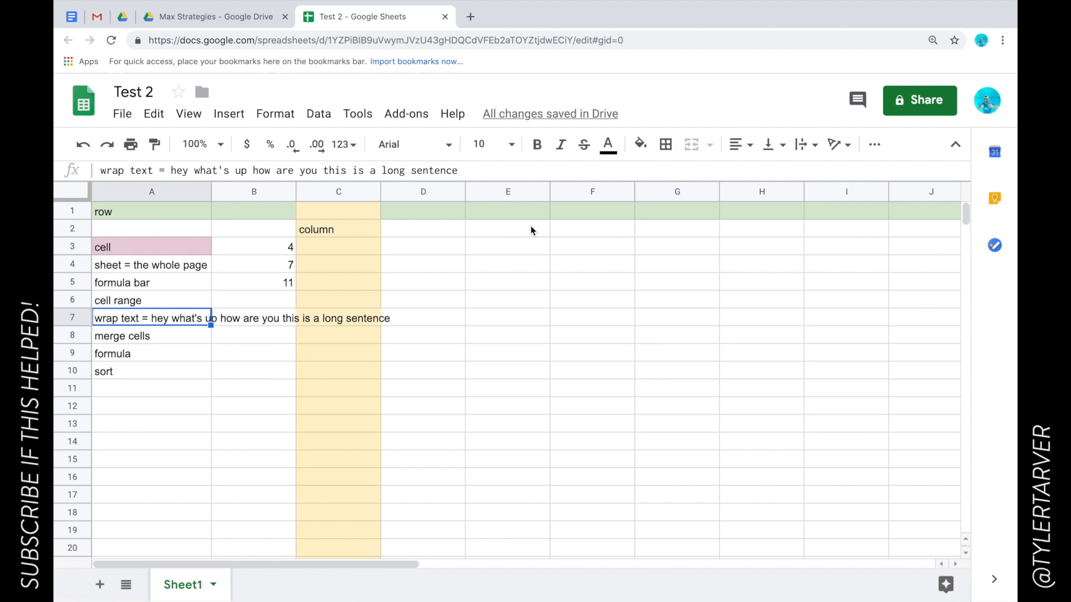
pyautogui.click(804, 146)
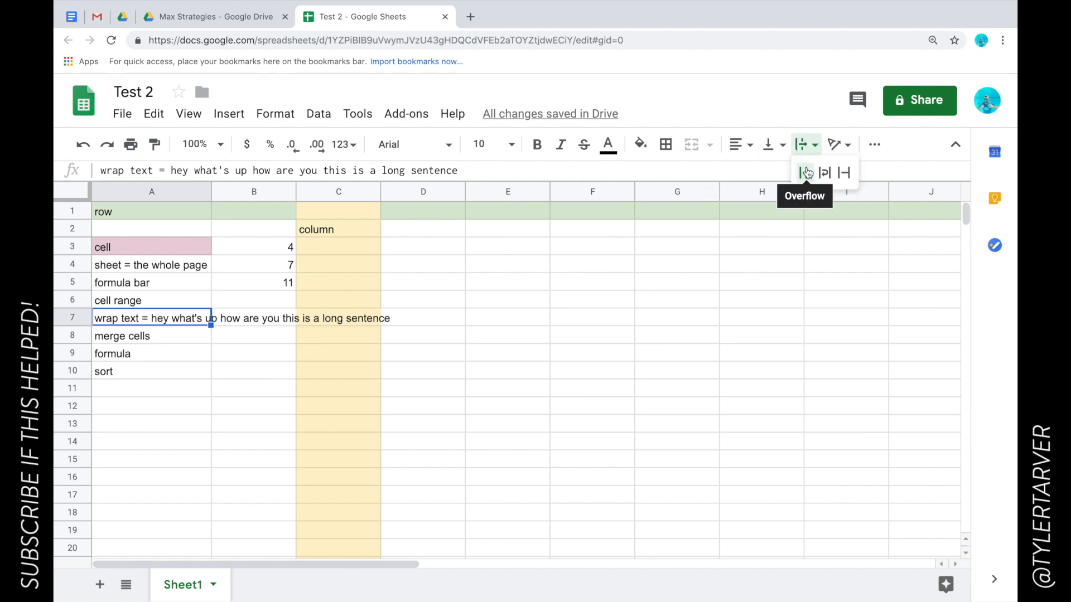
pyautogui.click(844, 174)
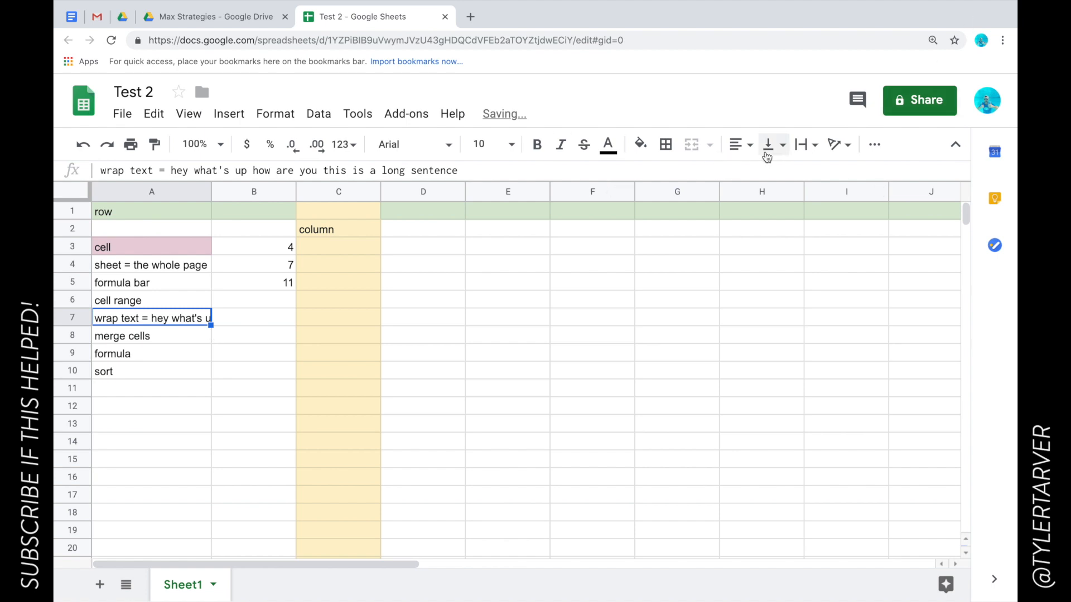
# - Set the text wrapping of cell A7 to Wrap so the long sentence stays within column A
pyautogui.click(801, 147)
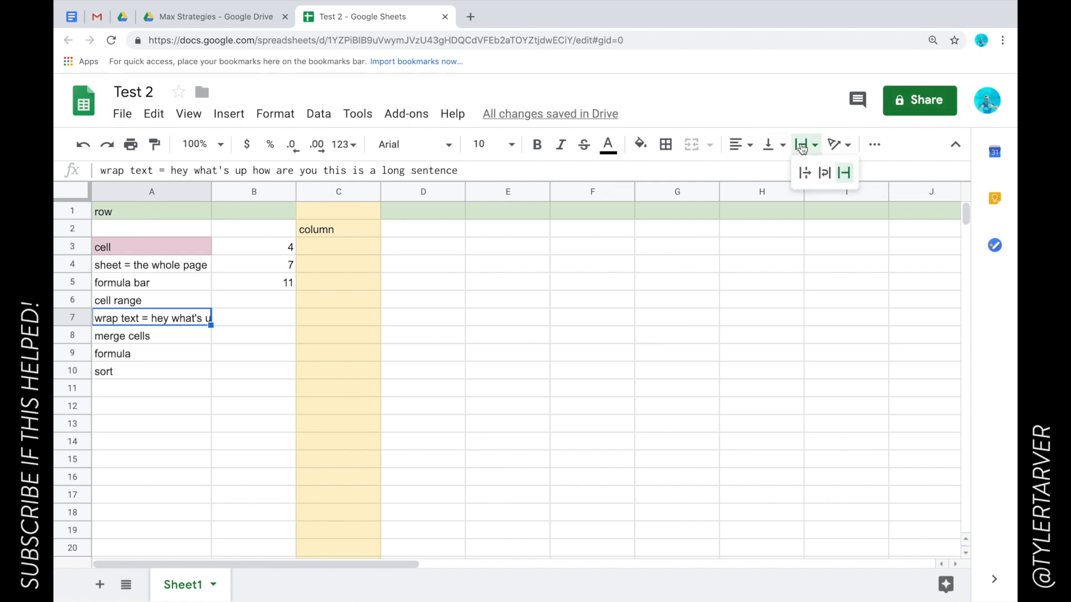
pyautogui.click(825, 173)
pyautogui.click(197, 360)
pyautogui.click(189, 337)
pyautogui.click(180, 371)
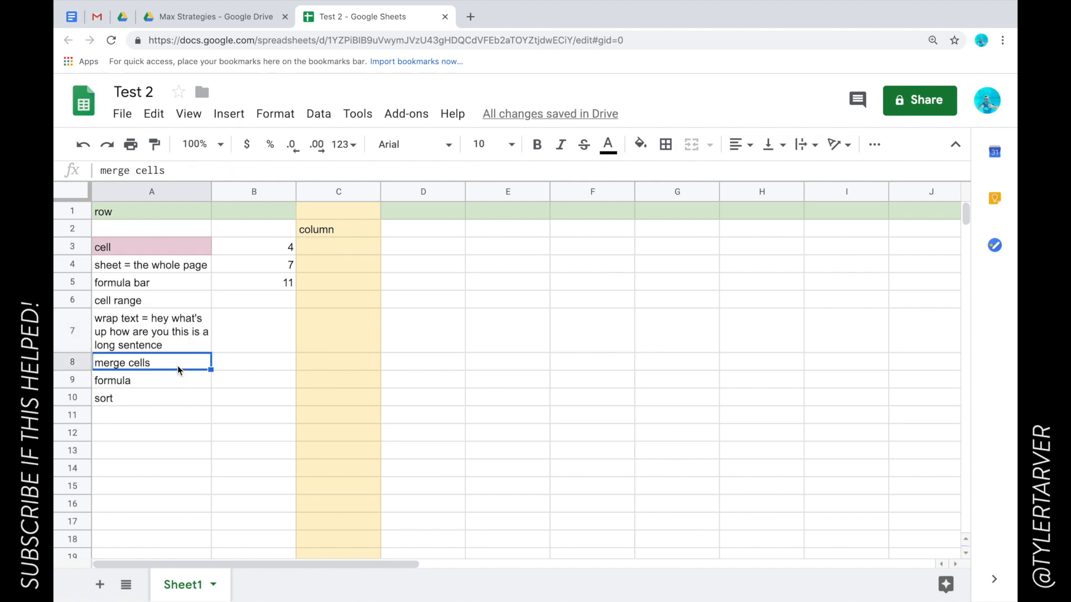
# - Merge cells A8 through E8 in the "merge cells" row into a single cell
pyautogui.click(419, 365)
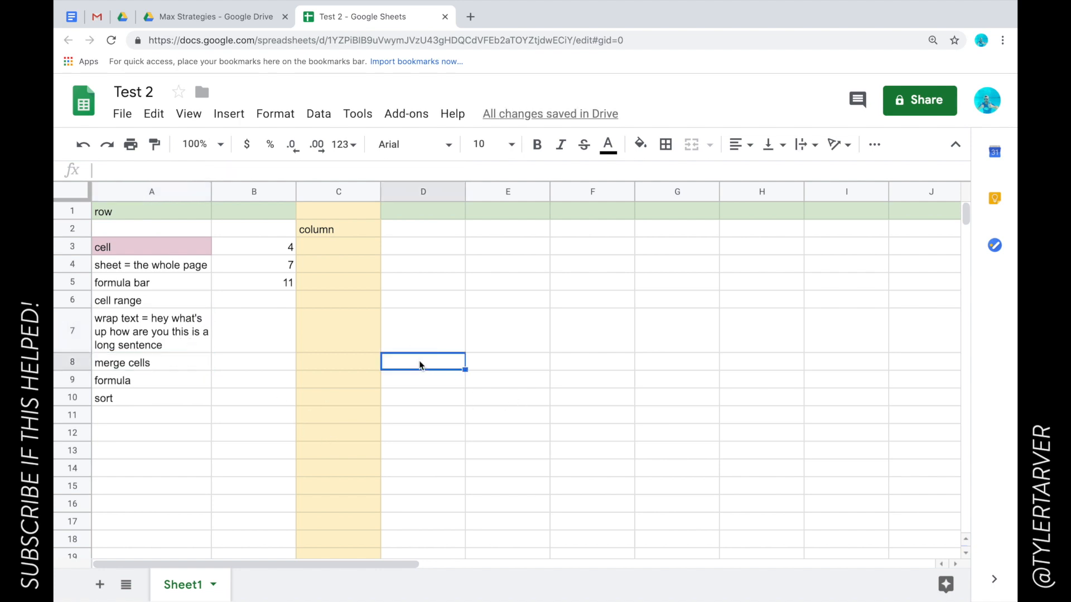
pyautogui.click(490, 427)
pyautogui.click(207, 363)
pyautogui.moveTo(217, 368)
pyautogui.mouseDown()
pyautogui.moveTo(353, 375)
pyautogui.moveTo(418, 363)
pyautogui.moveTo(480, 376)
pyautogui.mouseUp()
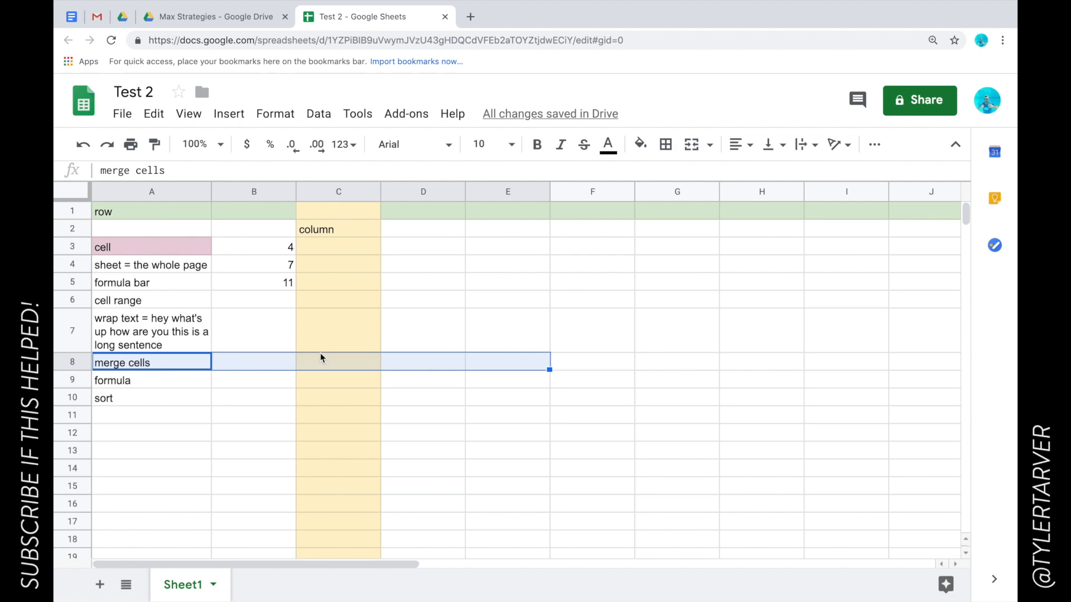
pyautogui.click(692, 145)
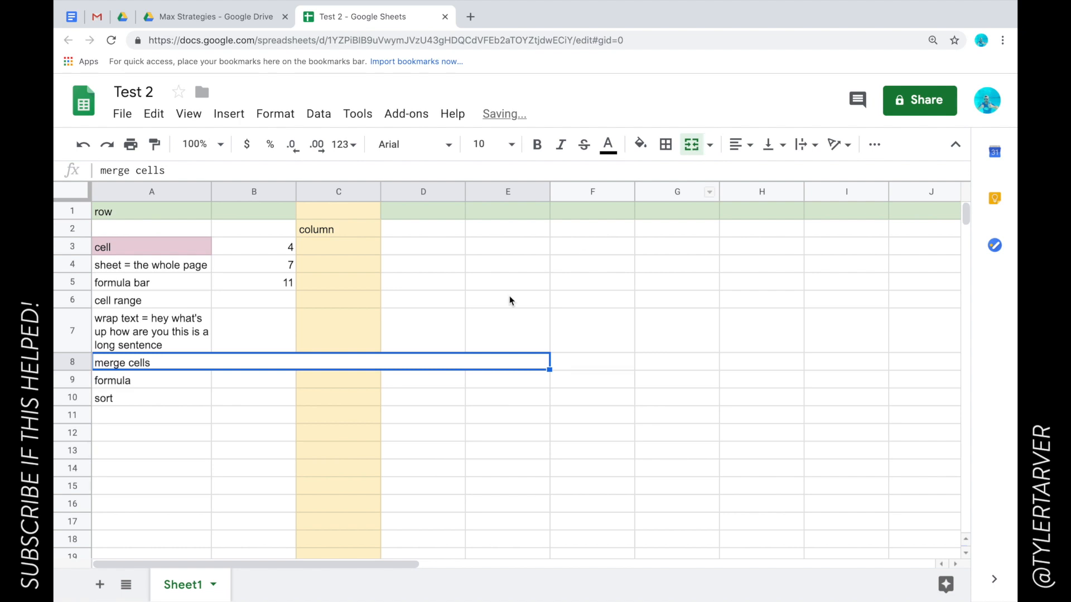
pyautogui.click(316, 396)
# - Extend the text of the merged cell in row 8 to "merge cells - one long cell"
pyautogui.doubleClick(247, 364)
pyautogui.write('- ')
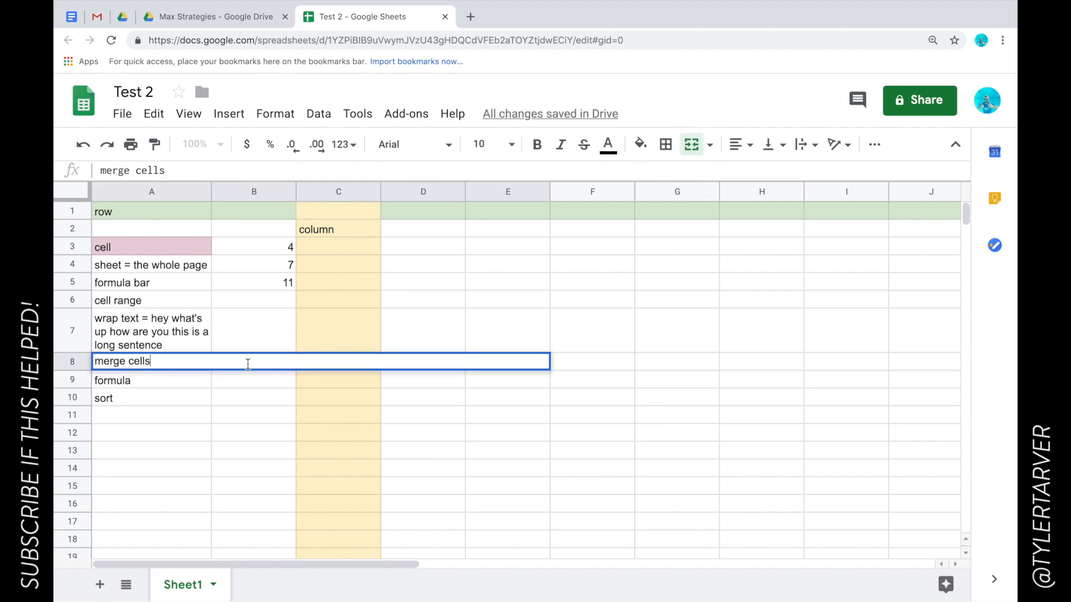
pyautogui.write('one long cell')
pyautogui.click(237, 385)
# - Delete the contents of the merged cell in row 8, and undo the deletion
pyautogui.click(235, 363)
pyautogui.press('Delete')
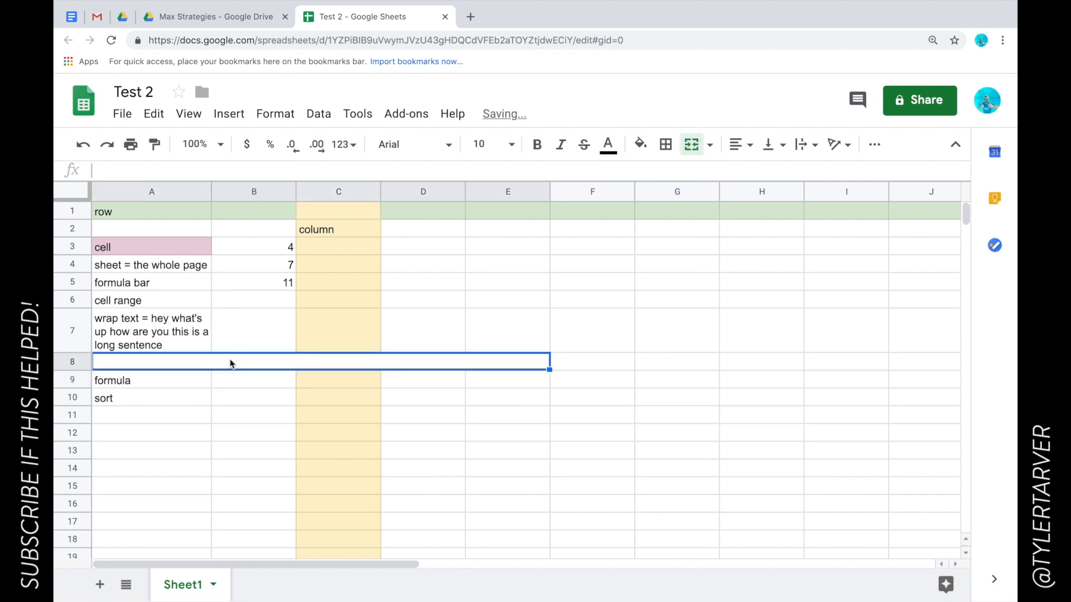
pyautogui.click(237, 397)
pyautogui.hotkey('ctrl', 'z')
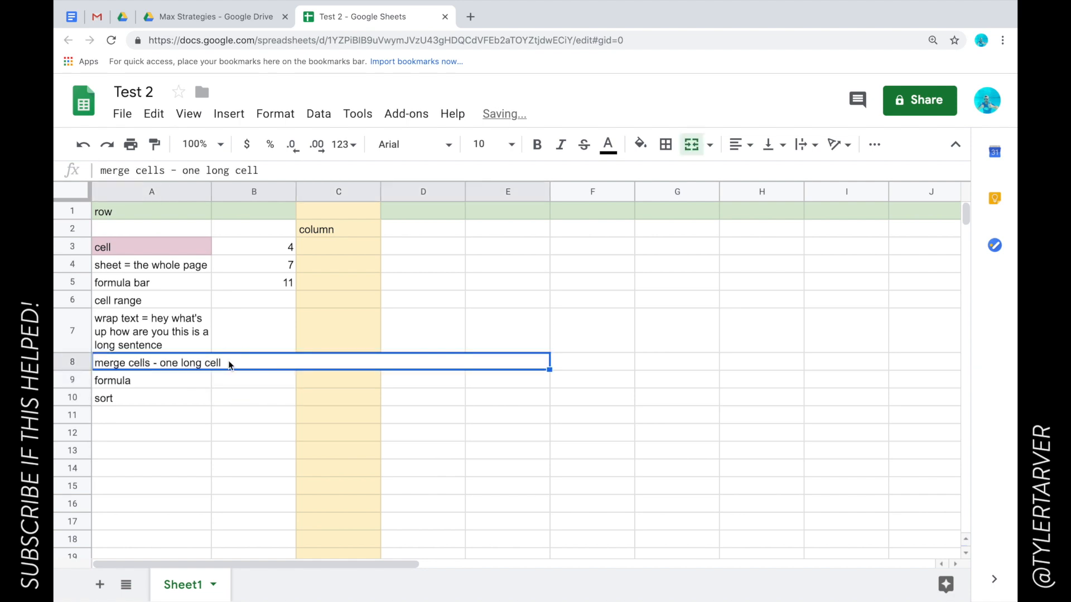
# - Fill the merged cell in row 8 with a light red color
pyautogui.click(640, 143)
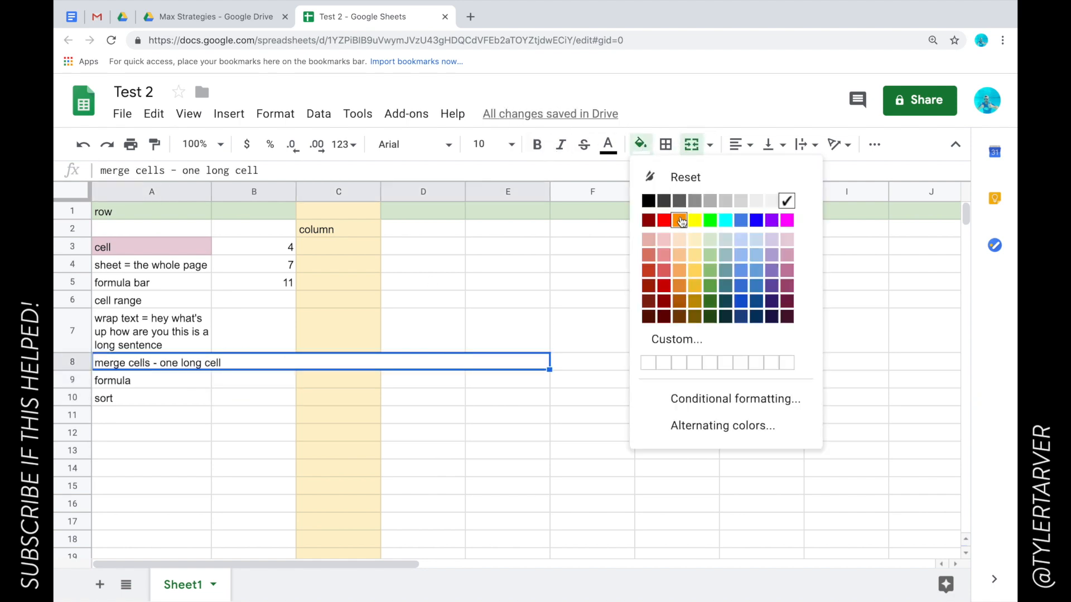
pyautogui.click(663, 256)
pyautogui.click(283, 466)
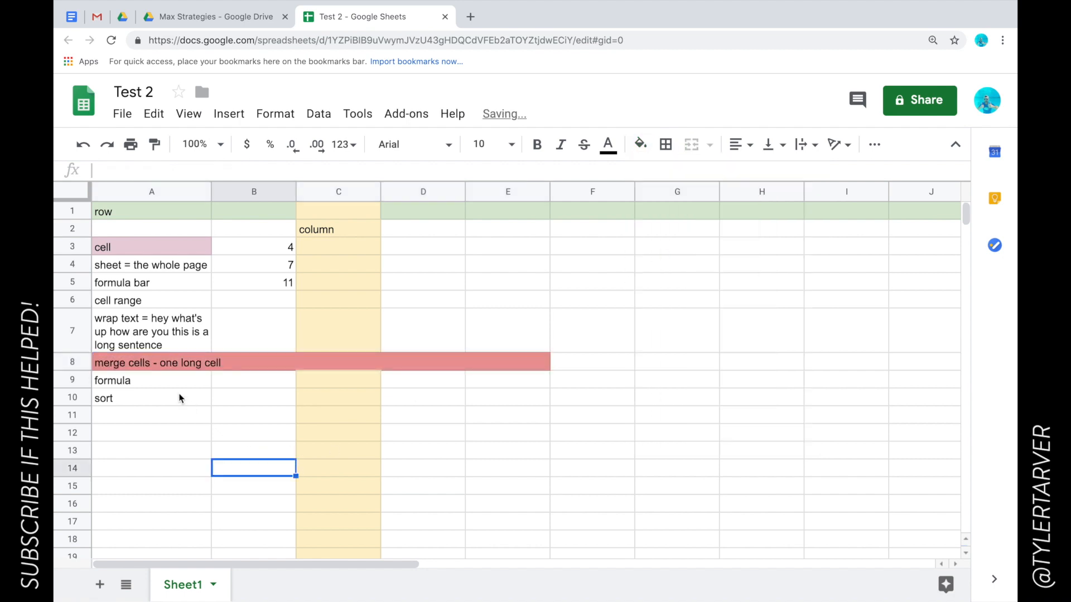
# - Compare the merged cell in row 8 with the separate cells B7 through E7 by selecting them individually
pyautogui.click(186, 383)
pyautogui.click(350, 346)
pyautogui.click(282, 367)
pyautogui.click(272, 335)
pyautogui.click(357, 332)
pyautogui.click(417, 330)
pyautogui.click(486, 340)
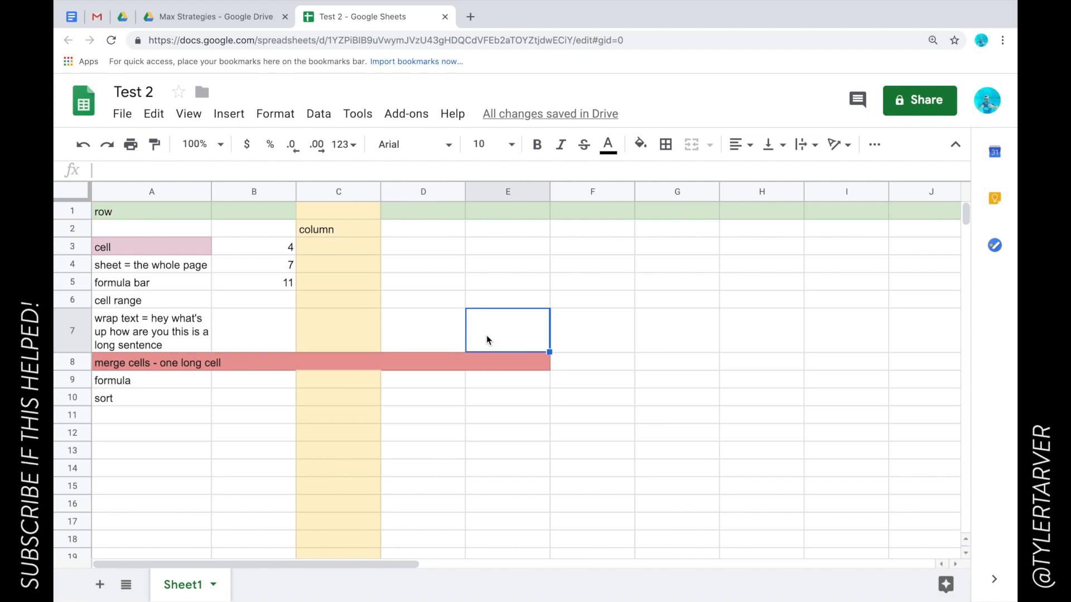
# - Revisit the "formula" term and the formula in B5, and enter 6, 3, 7, 8 and 54 in cells F4 through F8
pyautogui.click(180, 383)
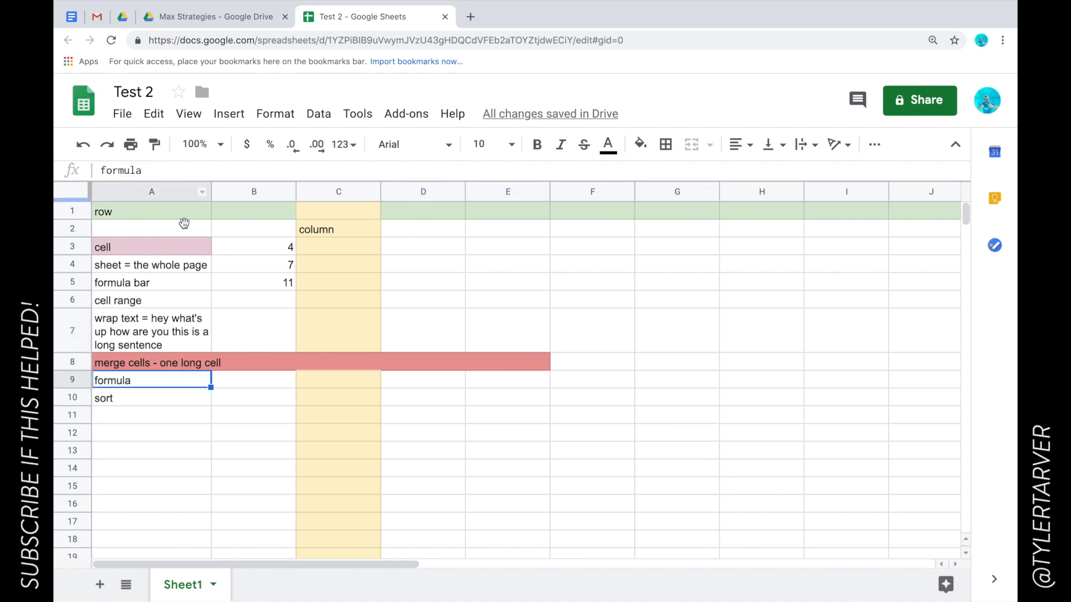
pyautogui.click(257, 281)
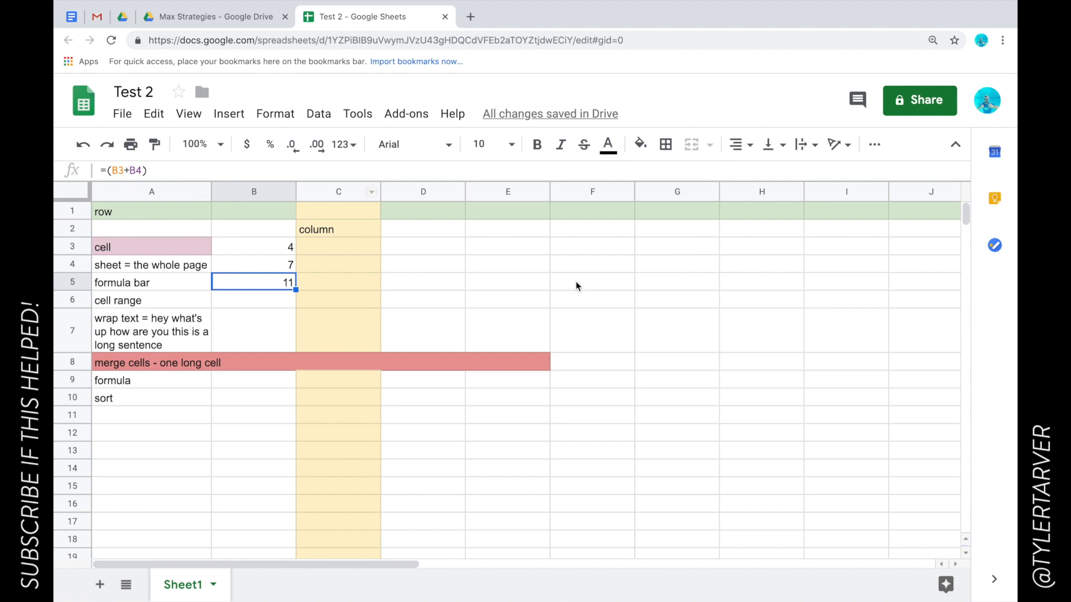
pyautogui.click(579, 262)
pyautogui.write('6')
pyautogui.press('Return')
pyautogui.write('3')
pyautogui.press('Return')
pyautogui.write('7')
pyautogui.press('Return')
pyautogui.write('8')
pyautogui.press('Return')
pyautogui.write('54')
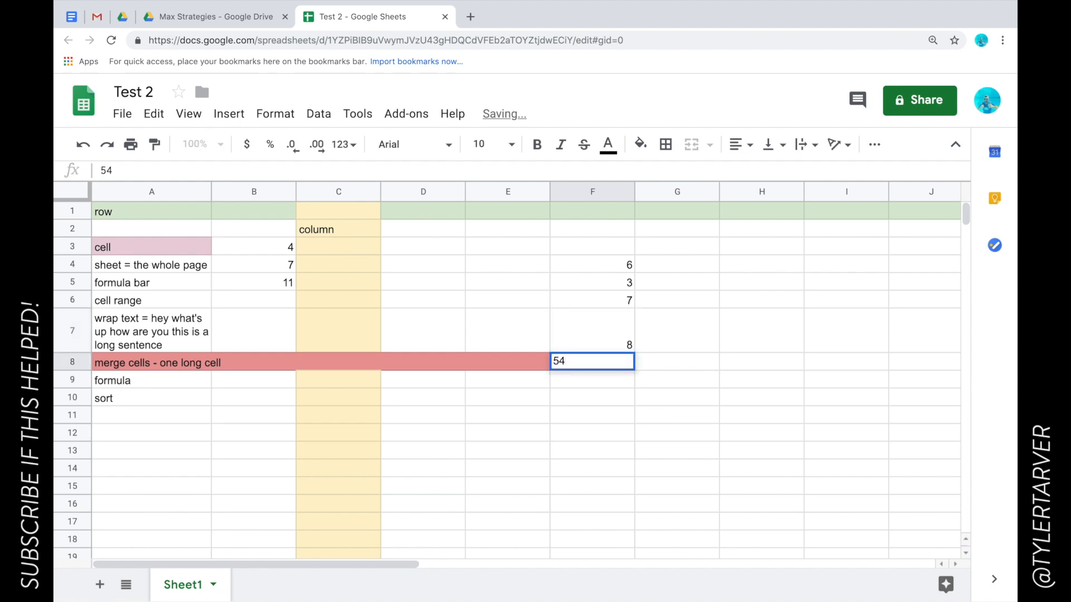
pyautogui.click(592, 376)
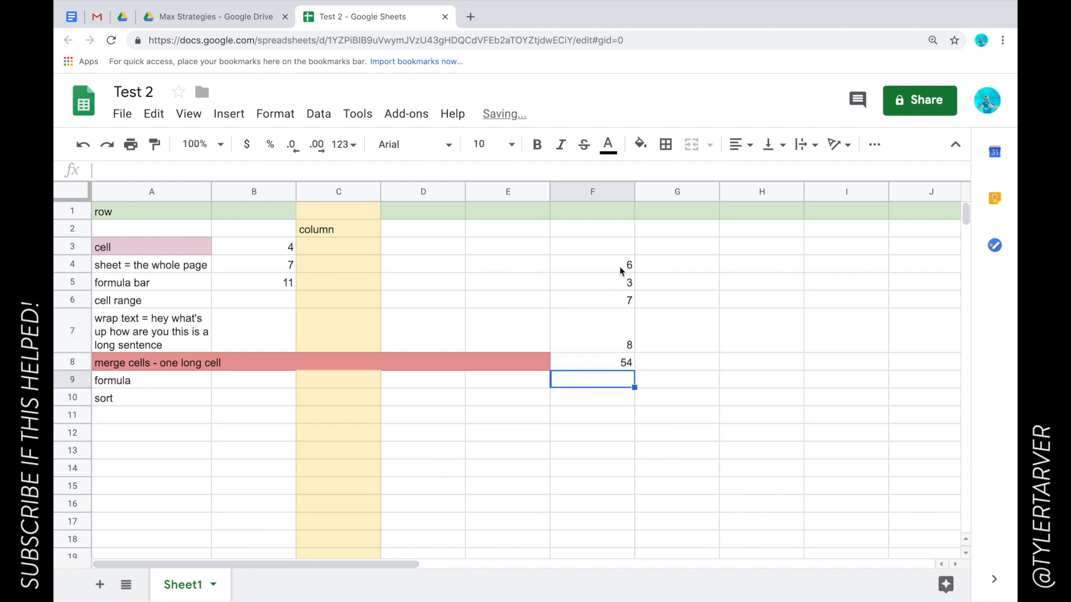
# - Add up F4:F8 with a SUM function in F9, and inspect the resulting formula
pyautogui.moveTo(621, 267); pyautogui.dragTo(628, 373)
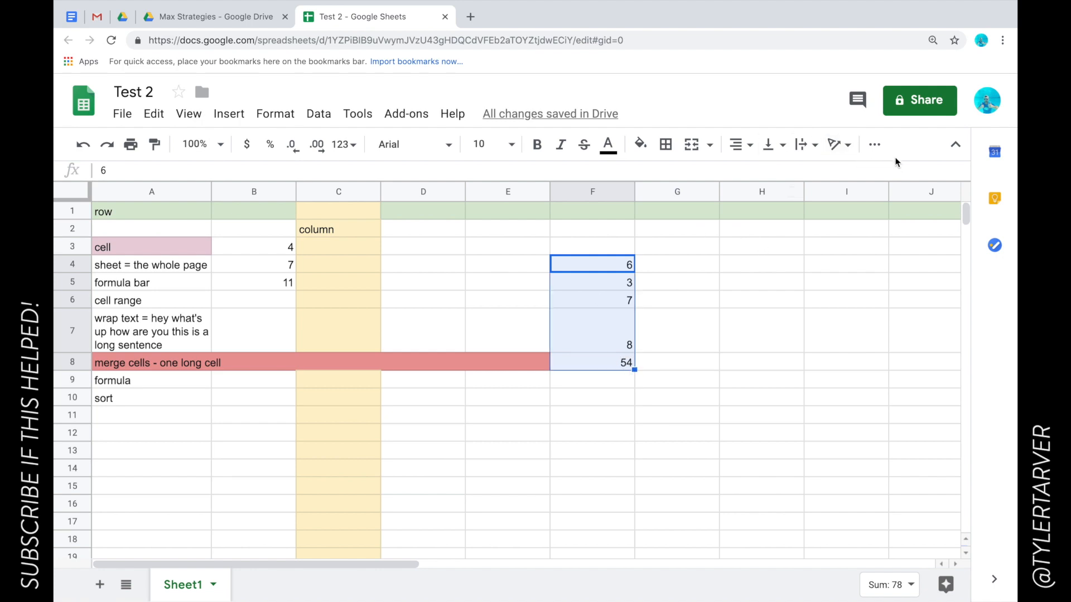
pyautogui.click(876, 146)
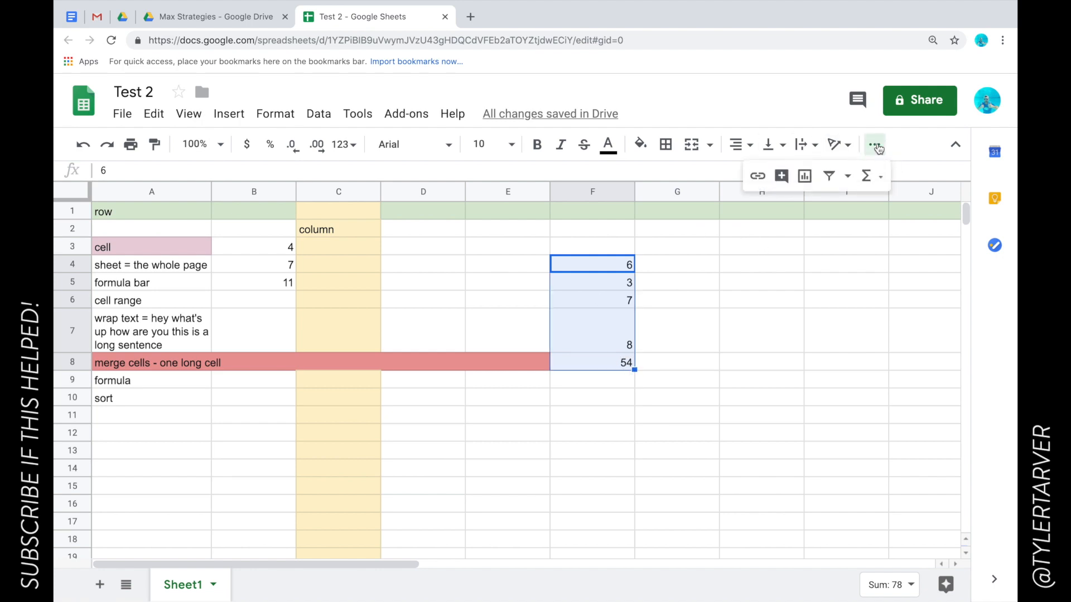
pyautogui.click(872, 184)
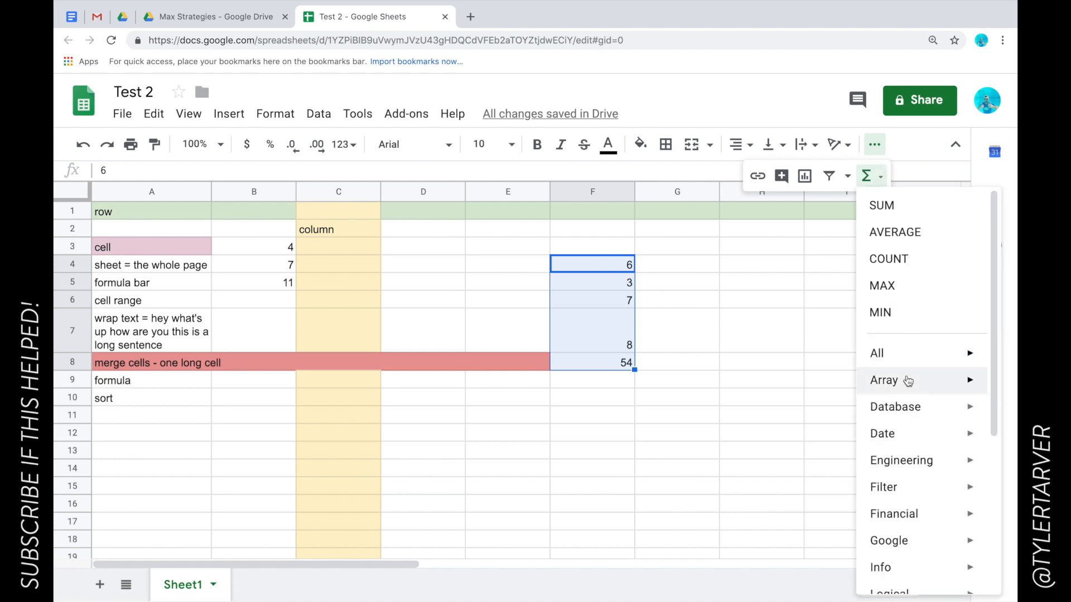
pyautogui.click(916, 213)
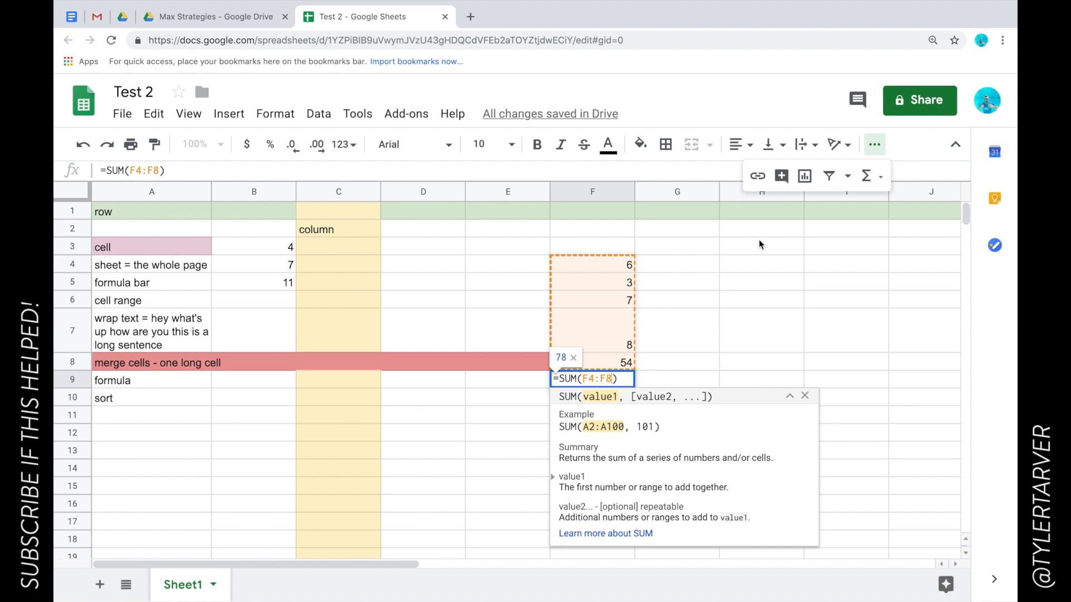
pyautogui.press('Return')
pyautogui.click(618, 381)
pyautogui.doubleClick(619, 382)
pyautogui.click(643, 361)
pyautogui.click(618, 385)
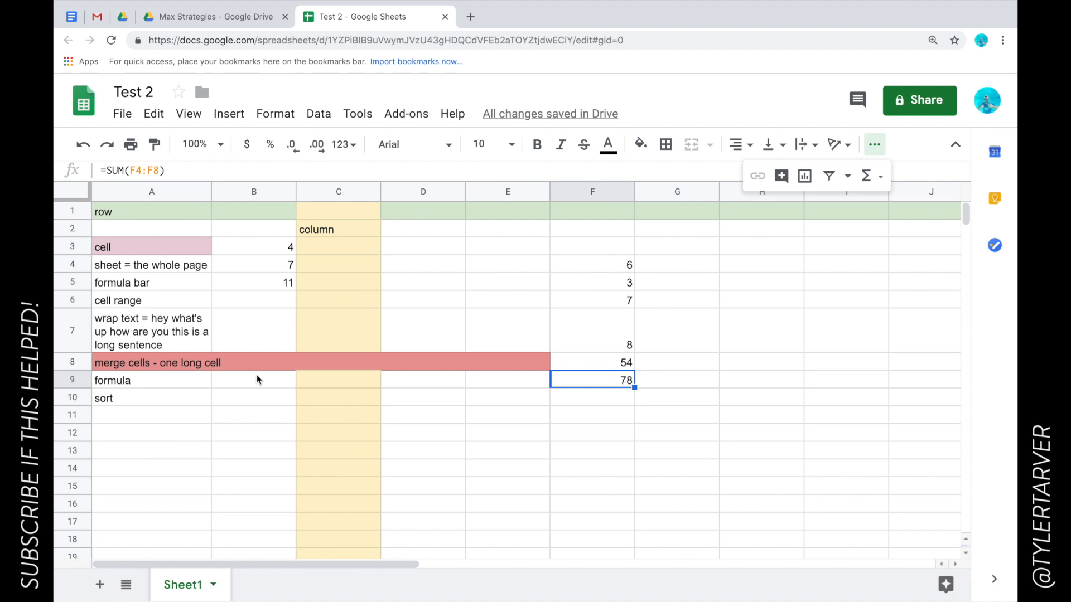
# - Clear the sum from F9 and add 3, 8 and 55 in F3, F2 and F1 as data for the "sort" example
pyautogui.click(180, 402)
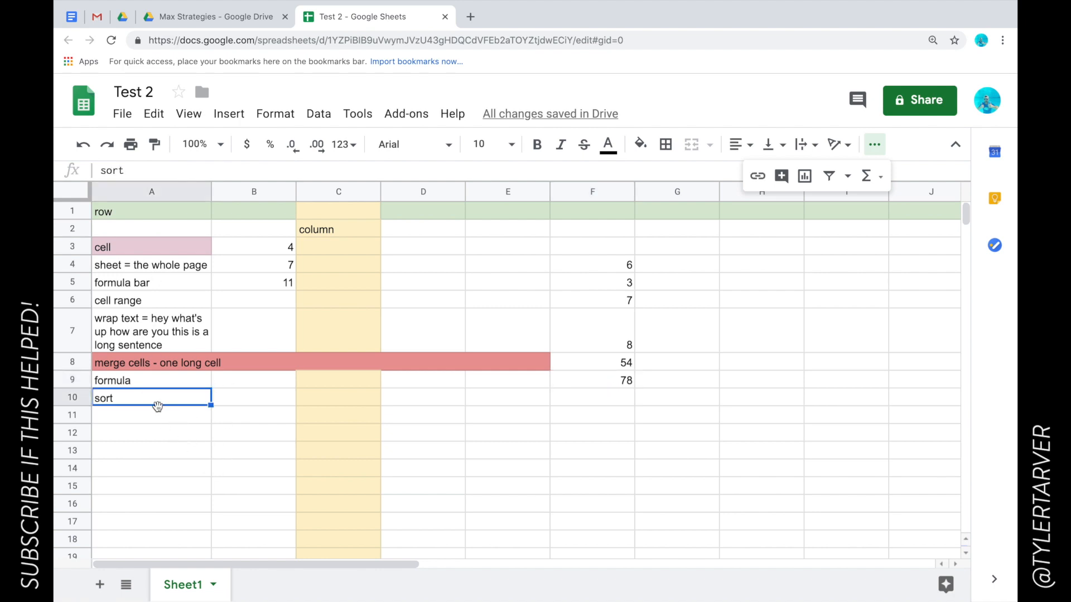
pyautogui.click(616, 253)
pyautogui.click(623, 378)
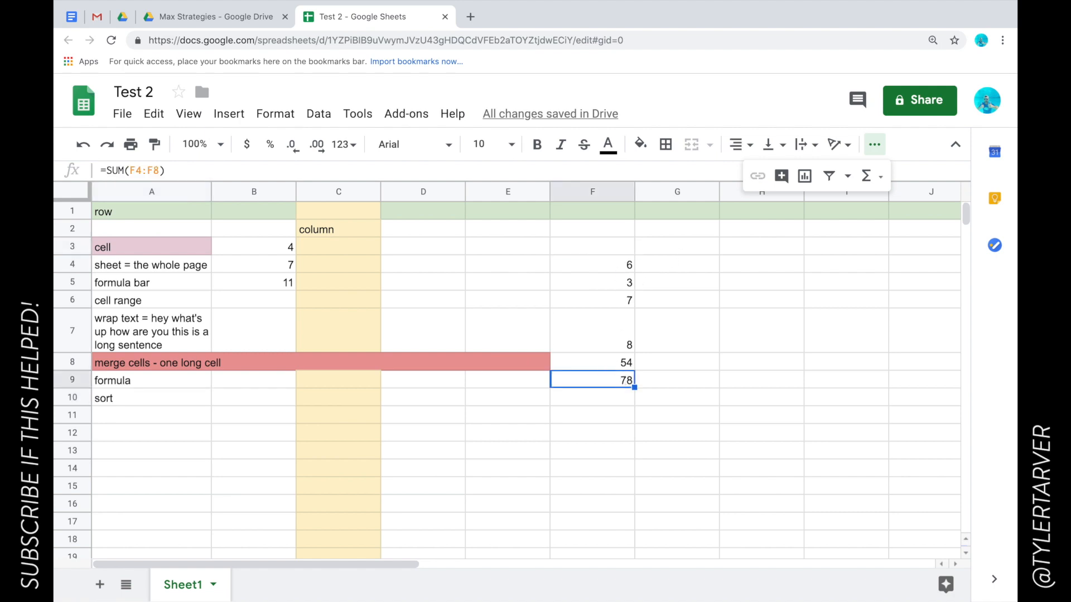
pyautogui.press('Delete')
pyautogui.click(609, 246)
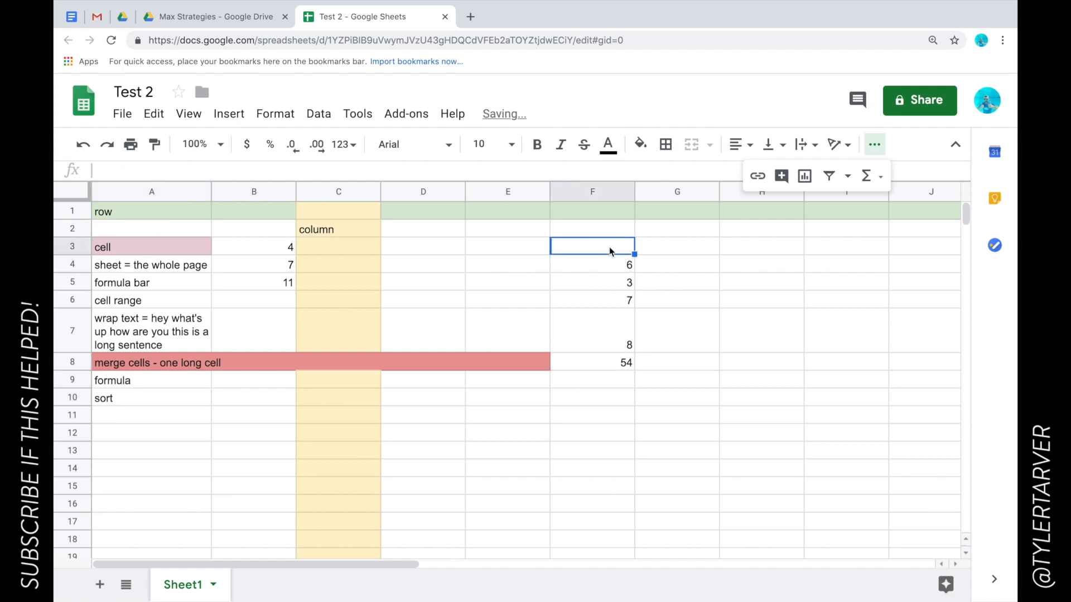
pyautogui.write('3')
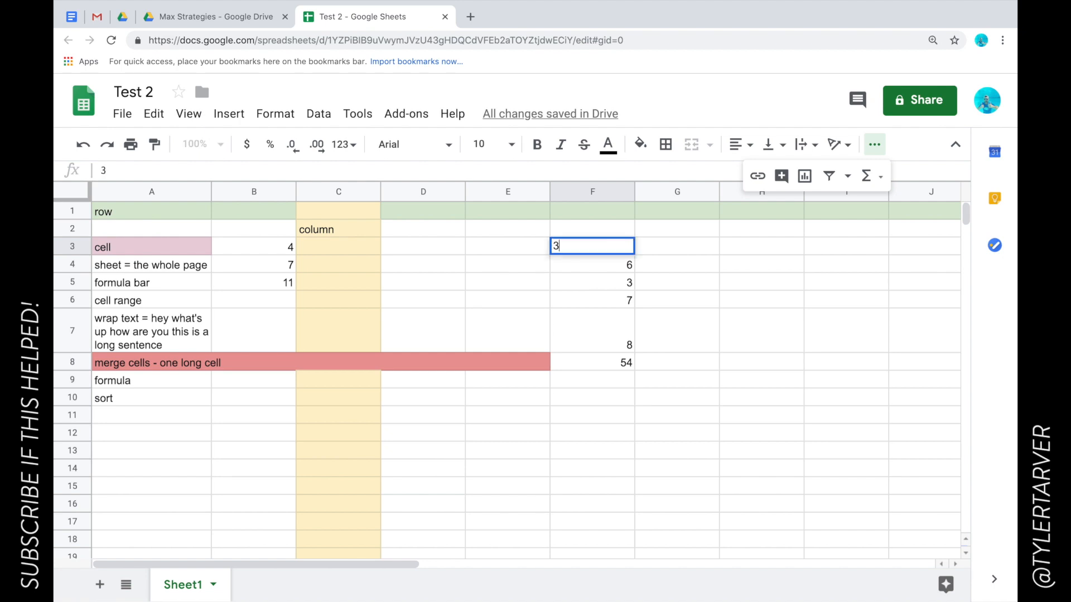
pyautogui.click(621, 228)
pyautogui.write('8')
pyautogui.click(624, 213)
pyautogui.write('55')
pyautogui.click(618, 264)
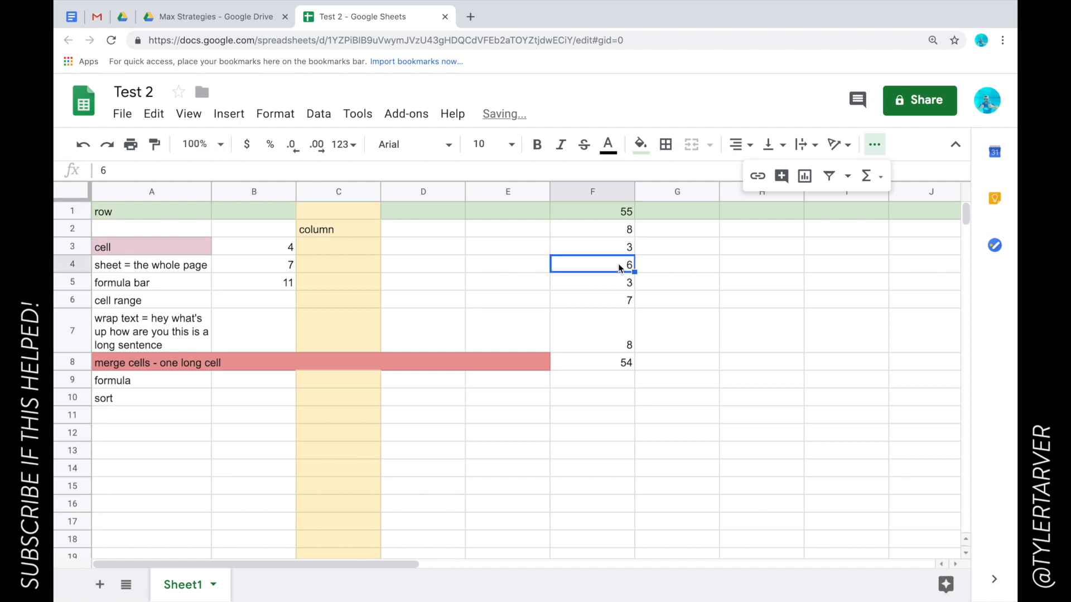
# - Sort the whole sheet Z → A by the numbers in column F
pyautogui.click(606, 193)
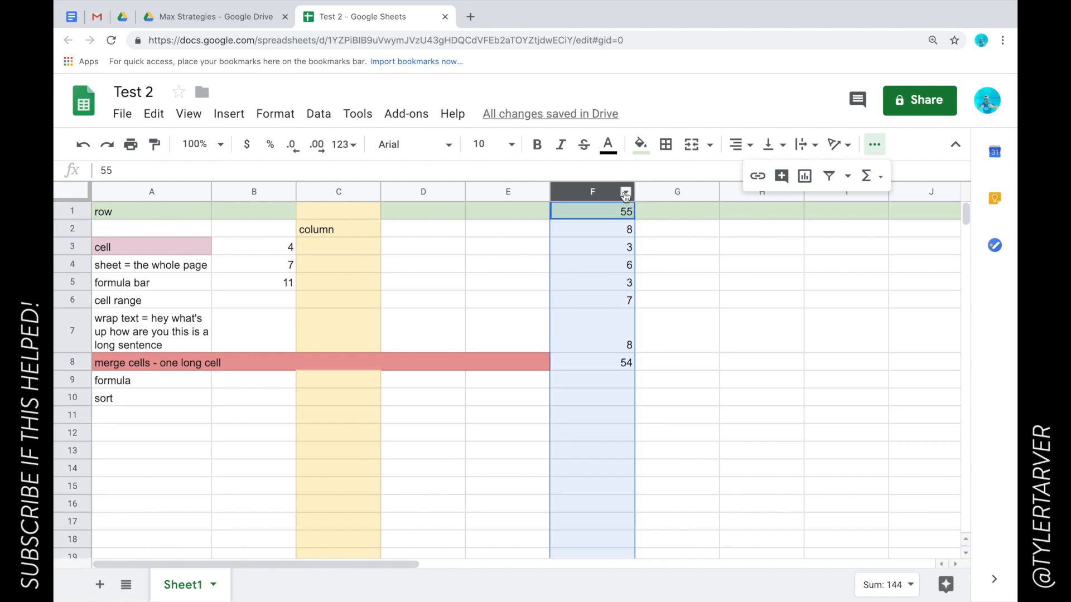
pyautogui.click(625, 193)
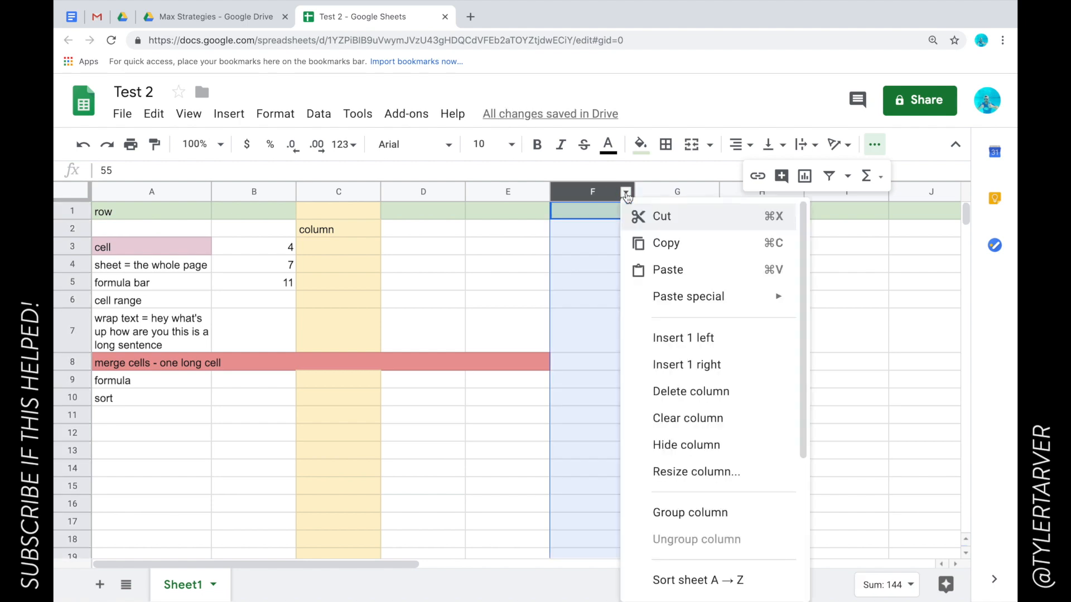
pyautogui.scroll(-2, 697, 494)
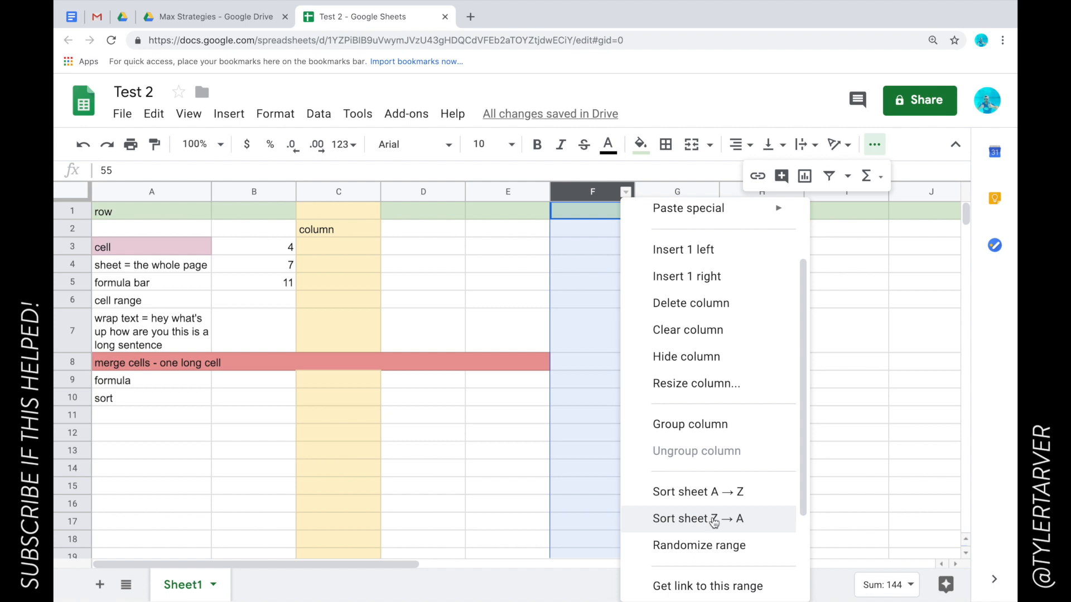
pyautogui.click(713, 520)
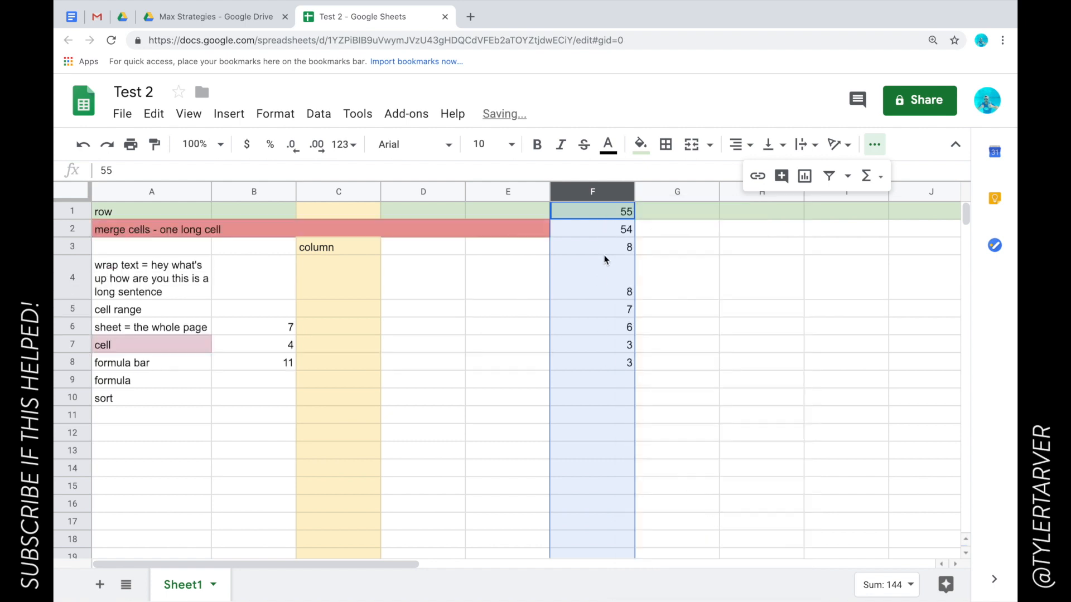
# - Sort the whole sheet A → Z by the terms in column A, and check the reordered rows by selecting A1 and row 4
pyautogui.click(167, 191)
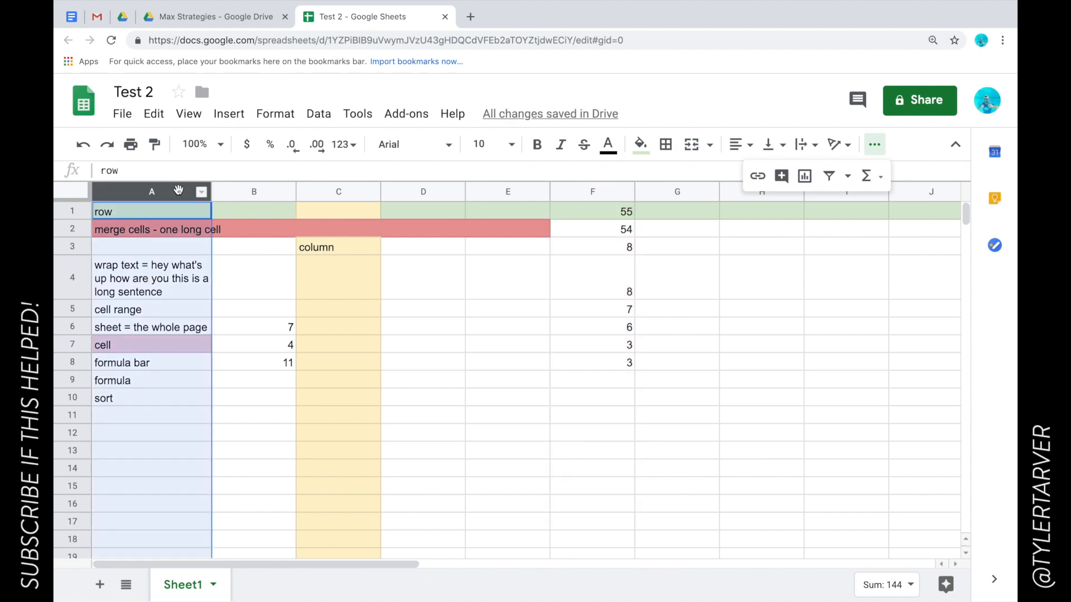
pyautogui.click(202, 192)
pyautogui.scroll(-2, 357, 446)
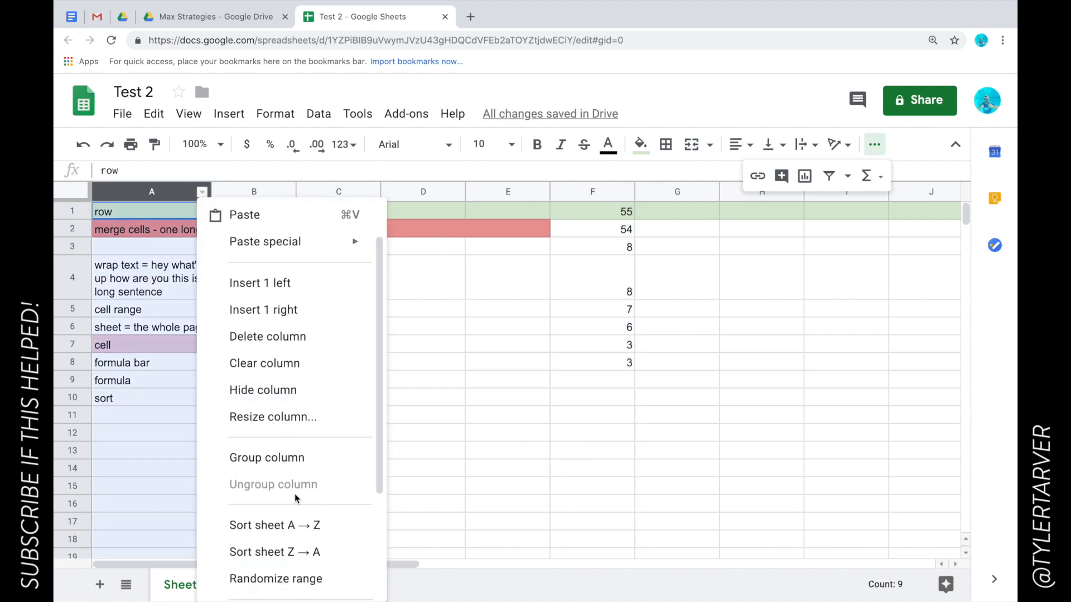
pyautogui.click(341, 522)
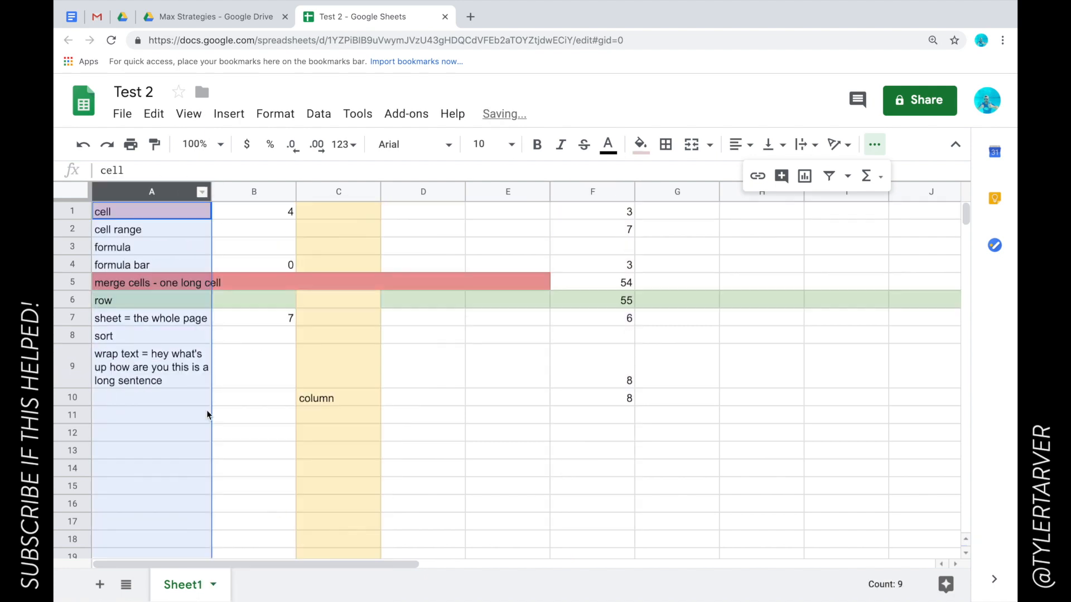
pyautogui.click(101, 212)
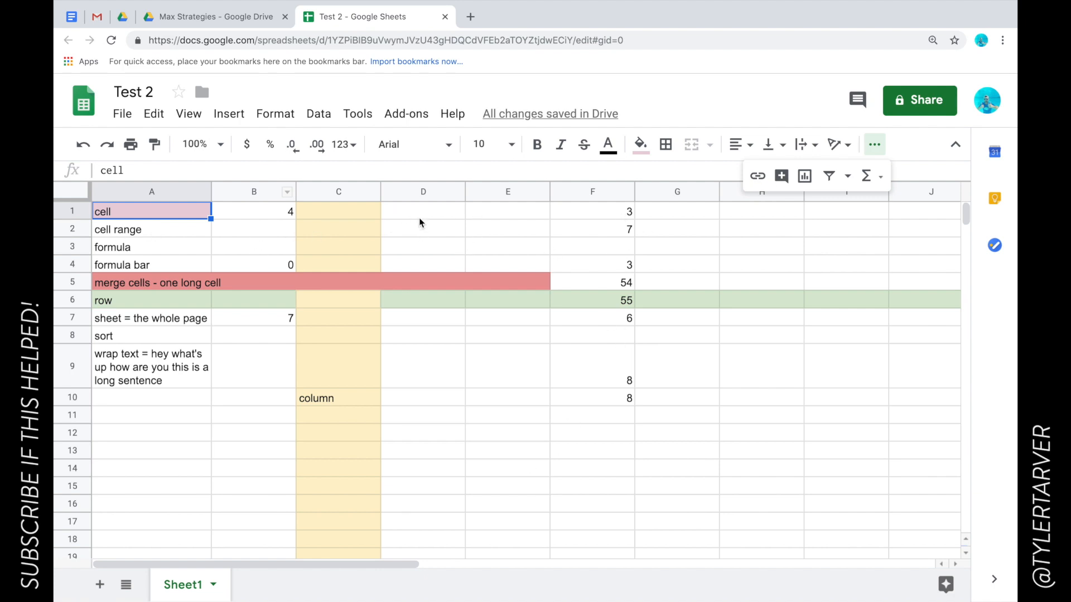
pyautogui.click(72, 264)
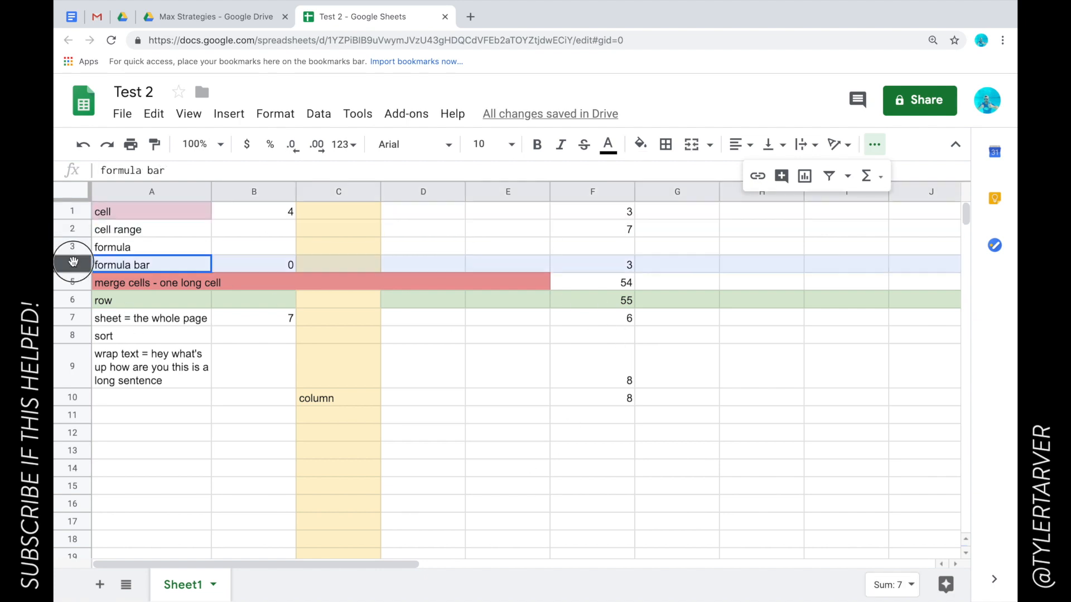